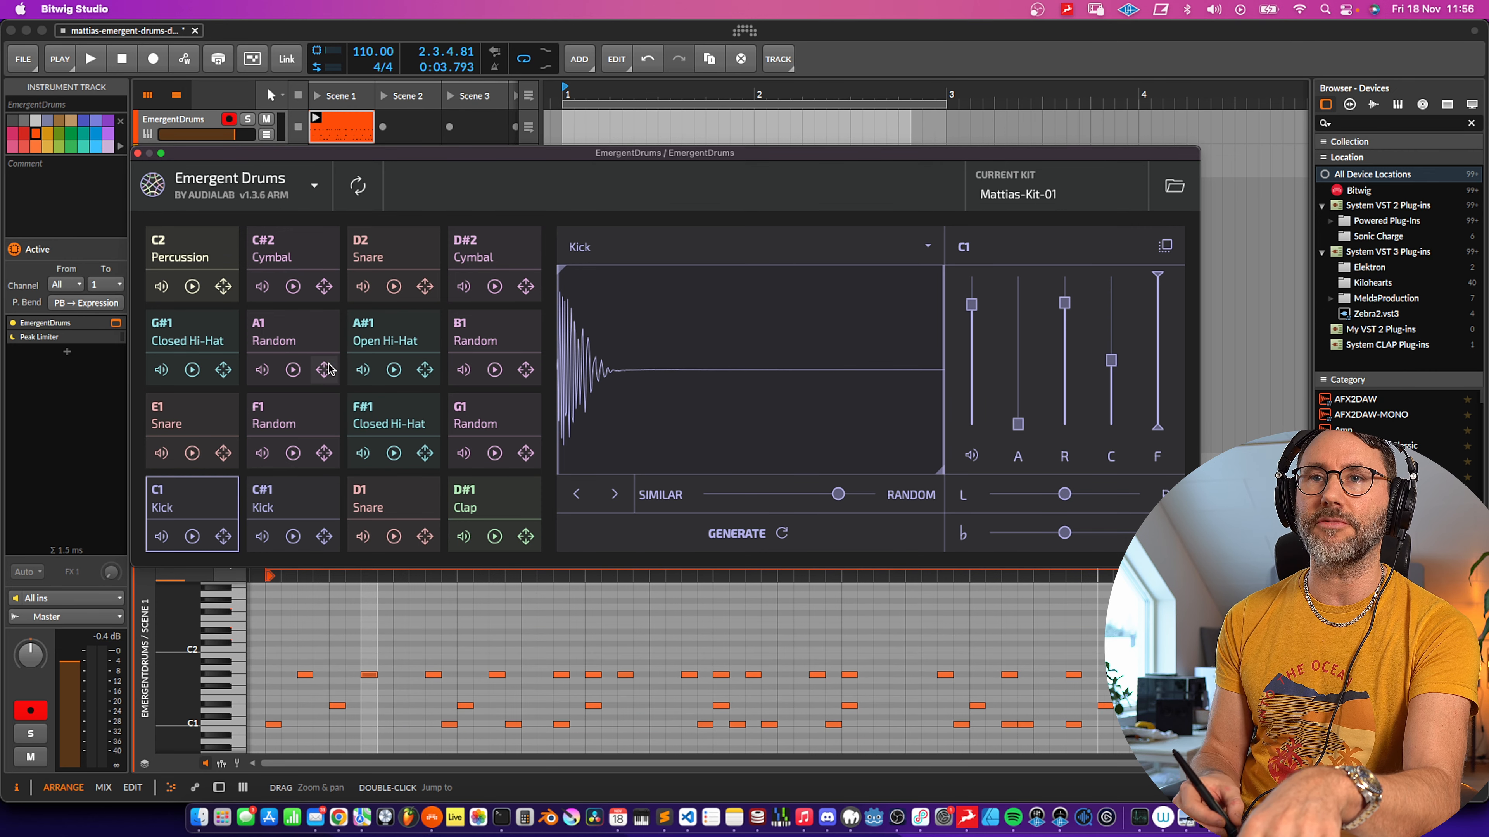
- Select the G1 random pad and generate a new drum sound for it
{"action": "left_click", "coordinate": [492, 422]}
{"action": "left_click", "coordinate": [496, 426]}
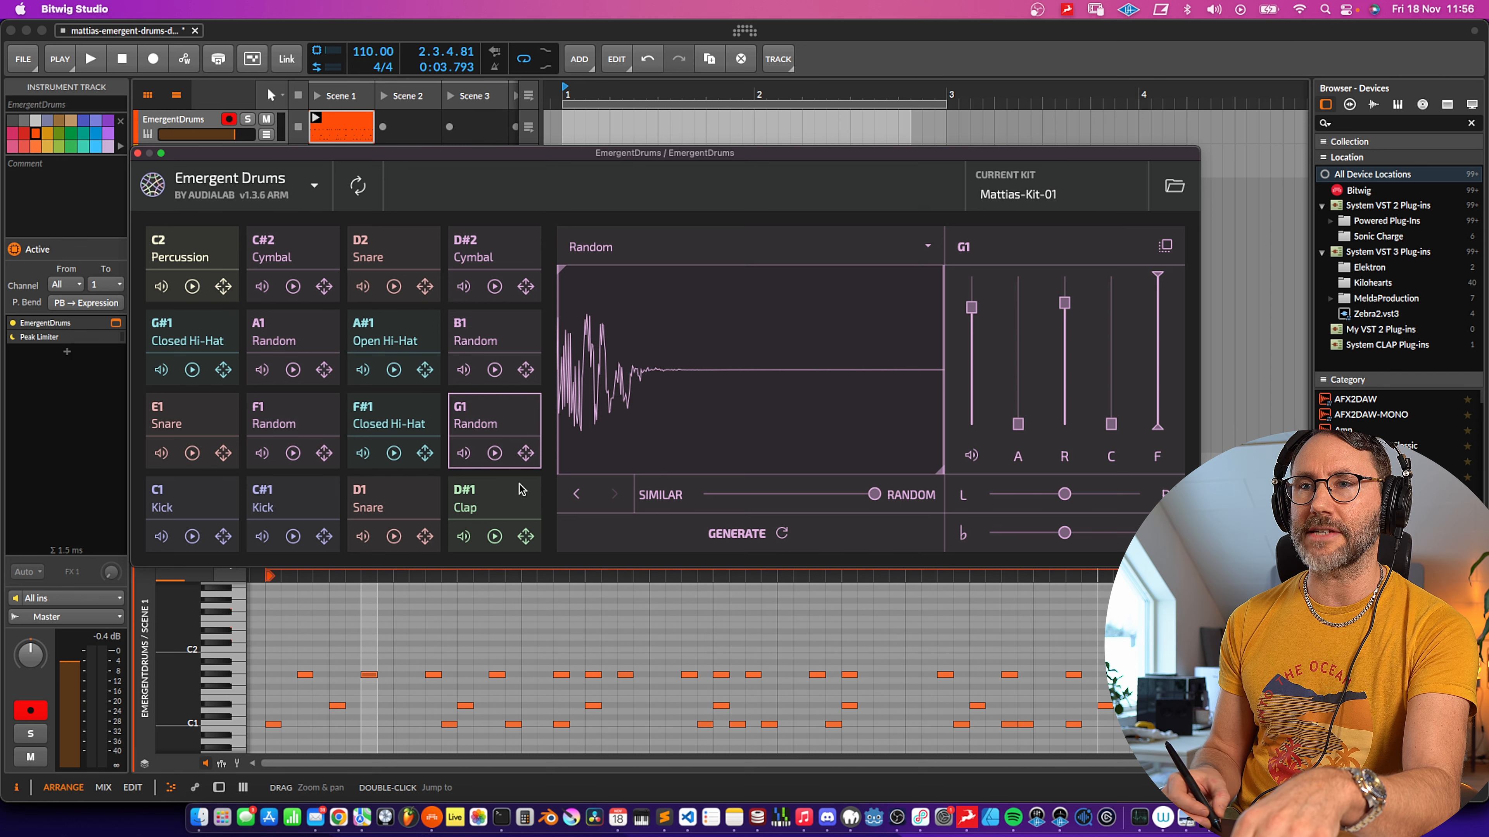
{"action": "left_click", "coordinate": [767, 534]}
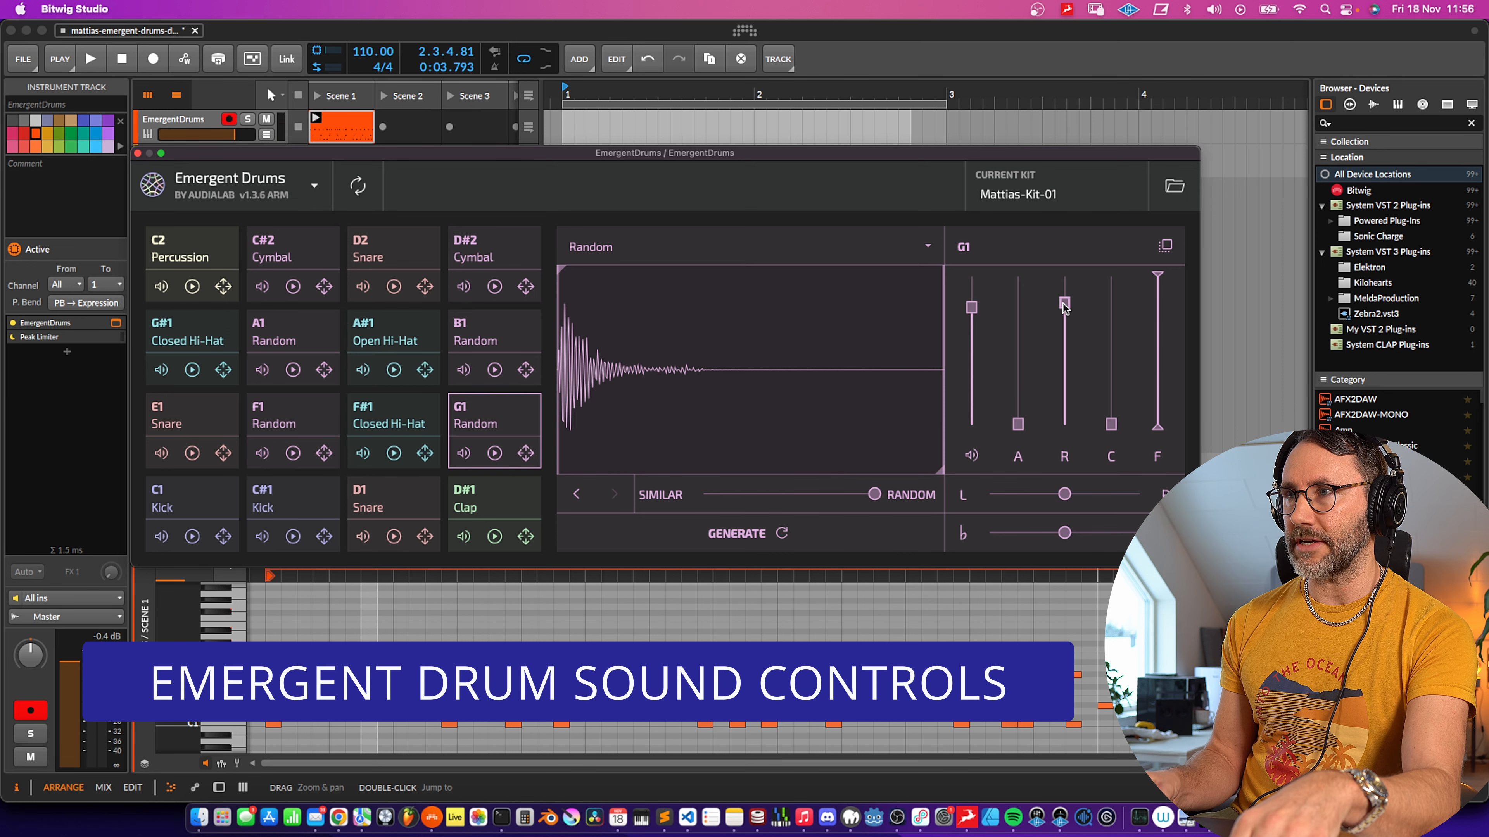
- Shape the G1 sound by lowering the release, raising the curve slider and slightly nudging attack, volume and filter
{"action": "left_click_drag", "start_coordinate": [1065, 310], "coordinate": [1068, 373]}
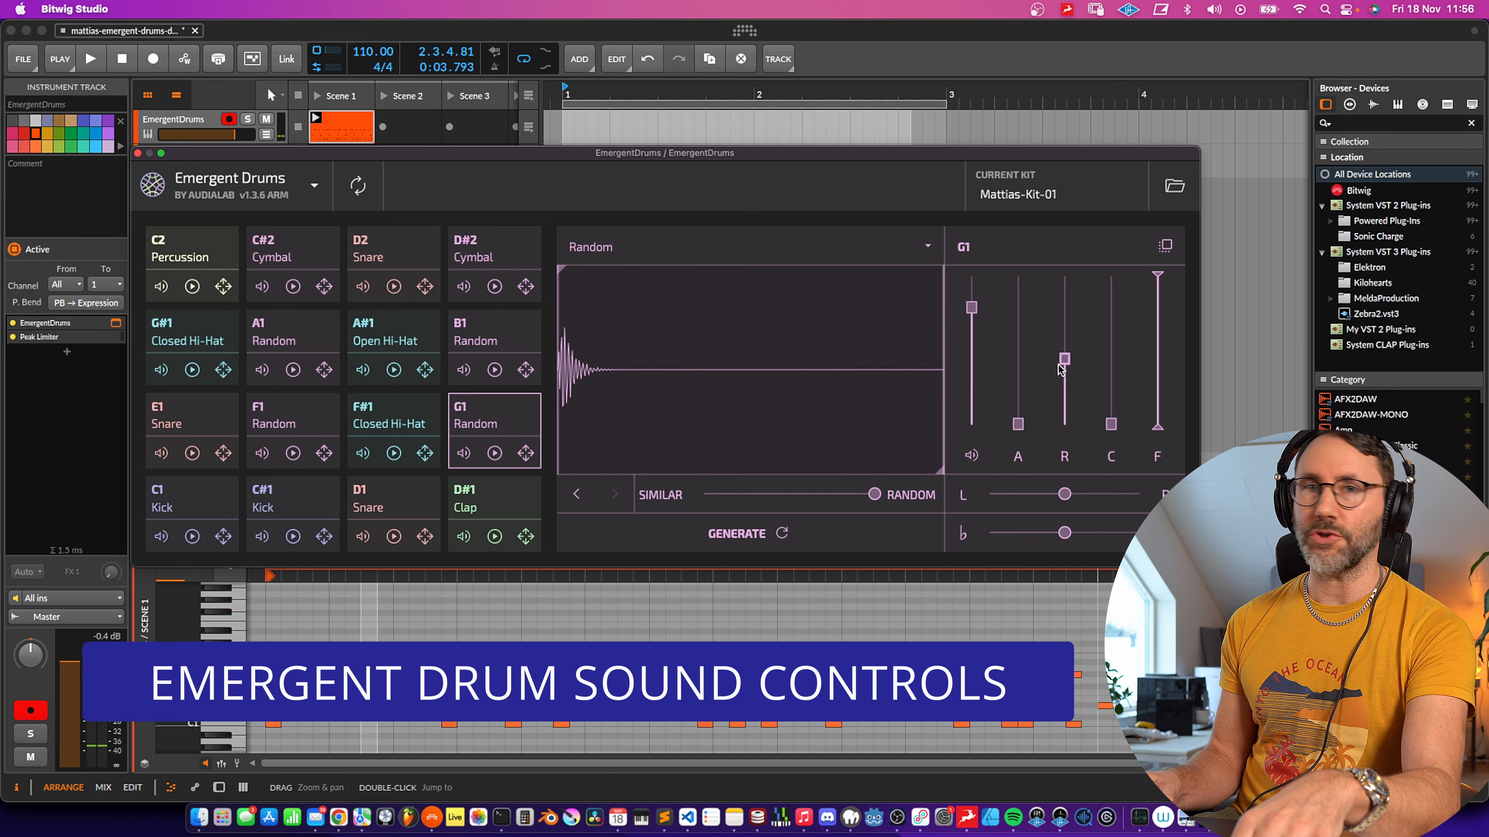
{"action": "mouse_move", "coordinate": [1018, 423]}
{"action": "left_mouse_down"}
{"action": "mouse_move", "coordinate": [1019, 381]}
{"action": "mouse_move", "coordinate": [1018, 417]}
{"action": "left_mouse_up"}
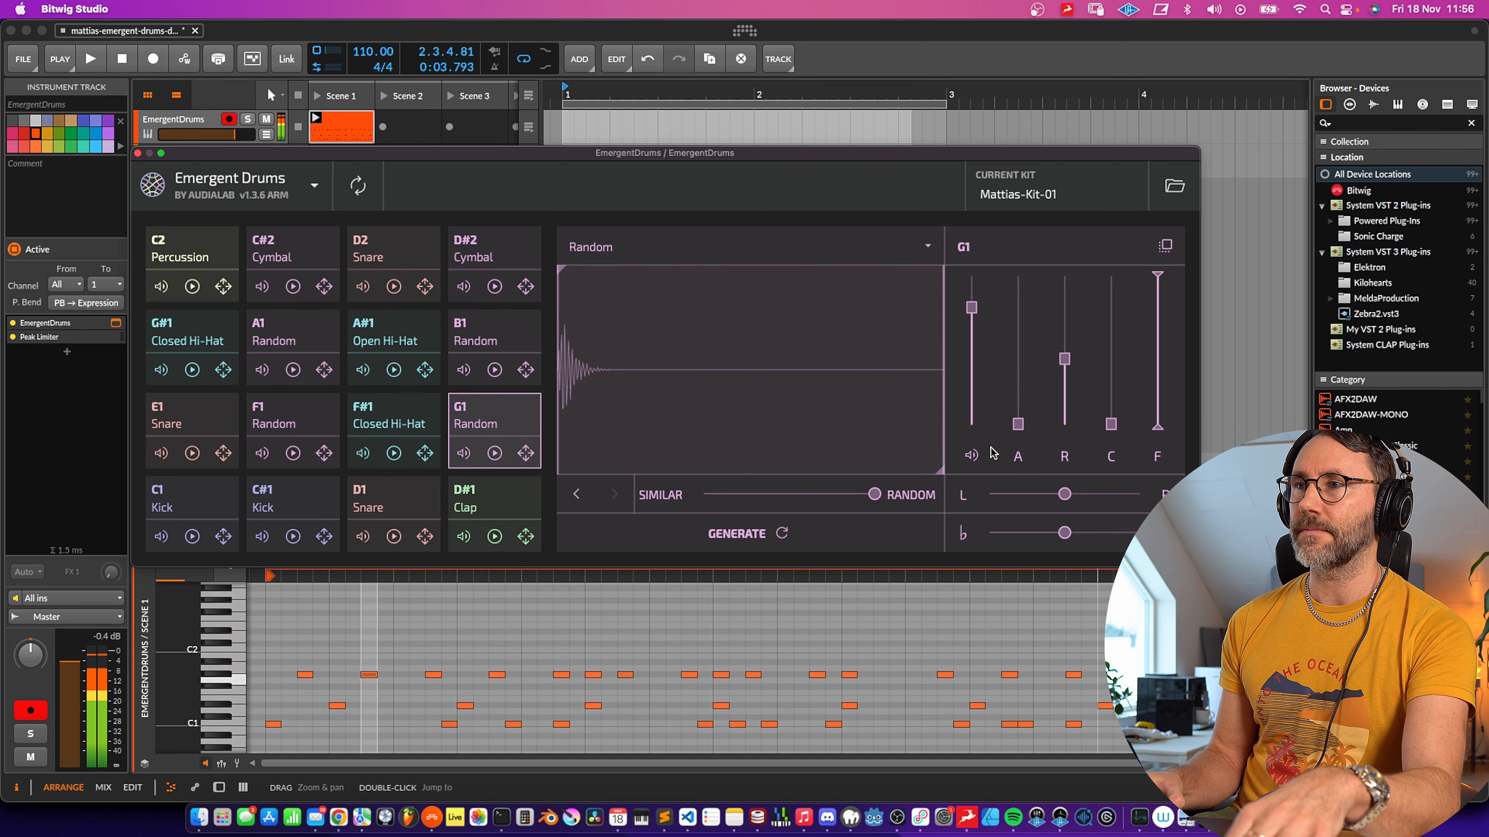
{"action": "left_click_drag", "start_coordinate": [972, 312], "coordinate": [971, 318]}
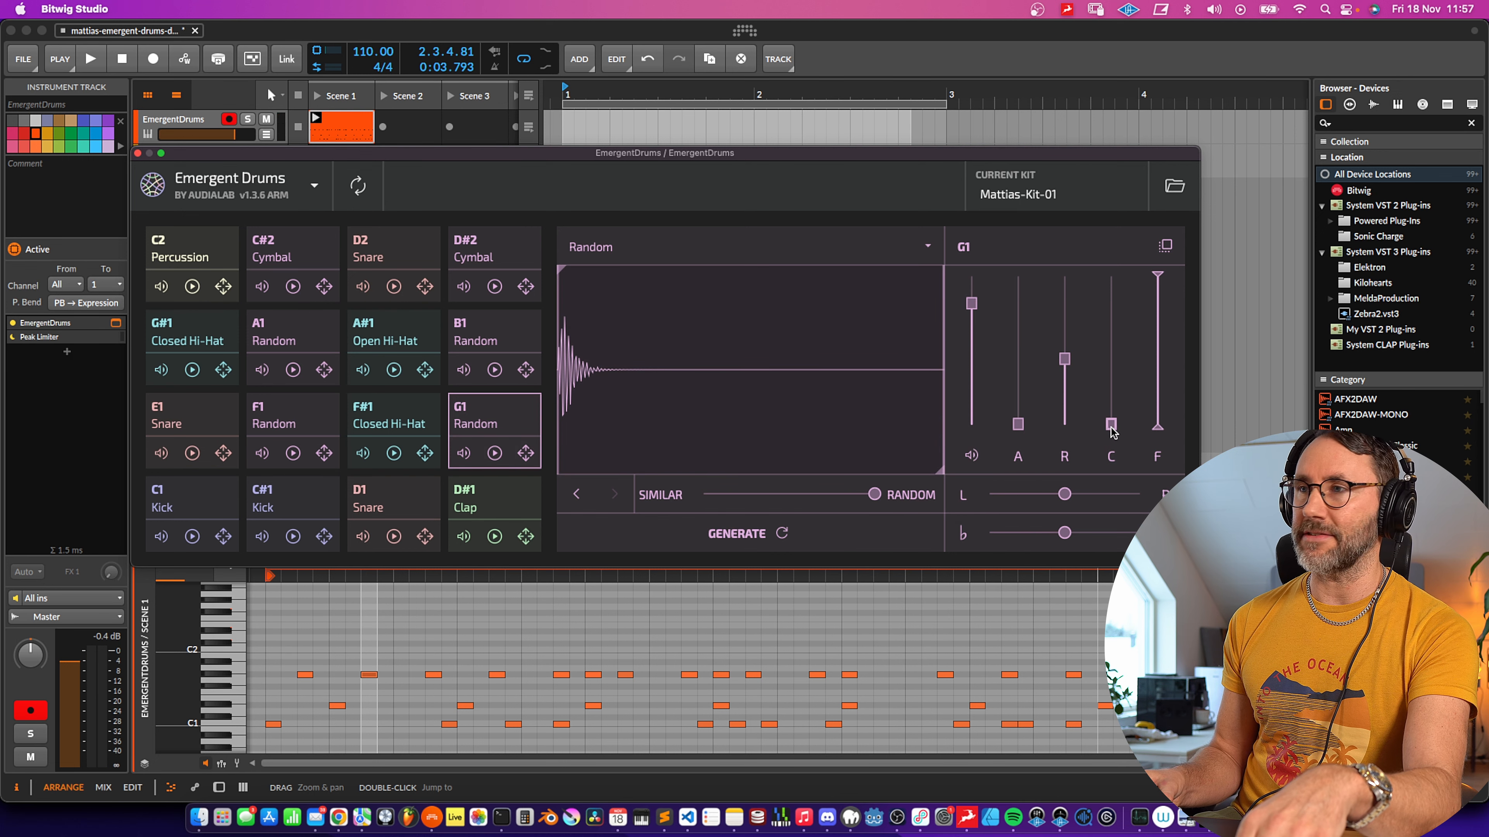
{"action": "left_click_drag", "start_coordinate": [1111, 425], "coordinate": [1120, 351]}
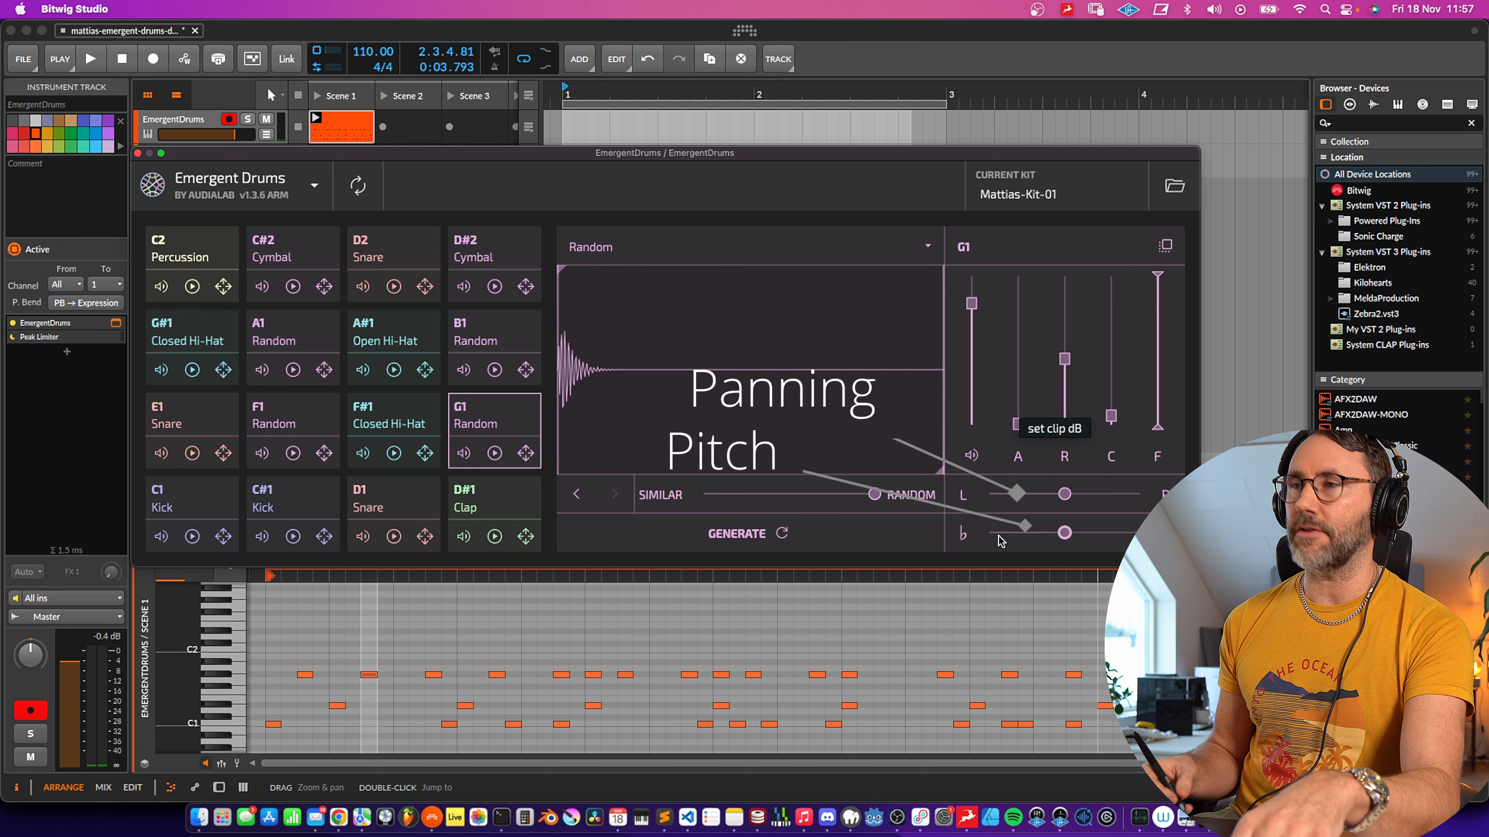
{"action": "mouse_move", "coordinate": [1159, 281]}
{"action": "left_mouse_down"}
{"action": "mouse_move", "coordinate": [1159, 333]}
{"action": "mouse_move", "coordinate": [1159, 271]}
{"action": "left_mouse_up"}
{"action": "left_click_drag", "start_coordinate": [1072, 338], "coordinate": [1066, 343]}
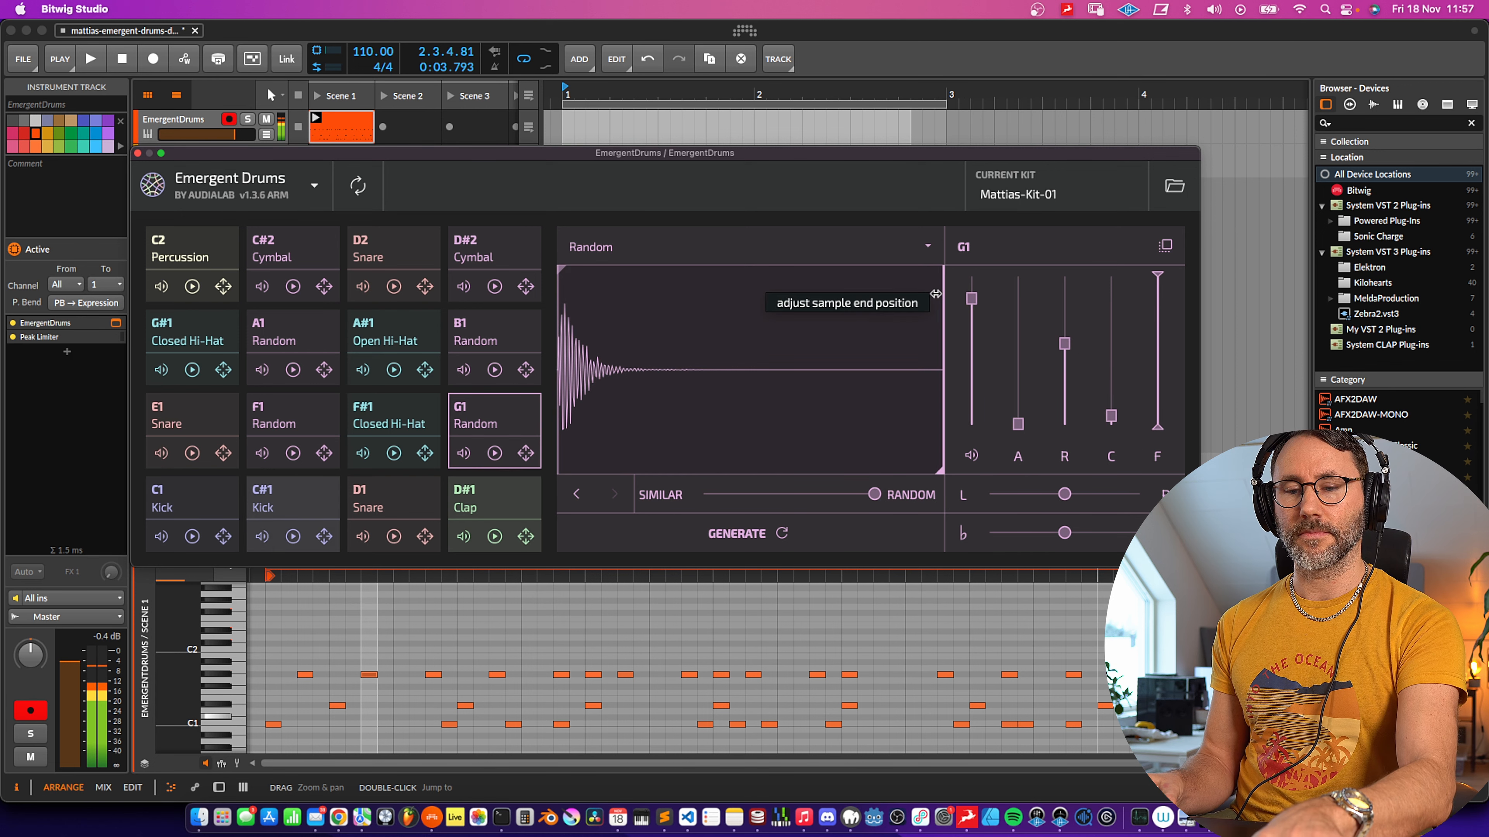
- Set the F#1 pad's sound type to Closed Hi-Hat
{"action": "left_click", "coordinate": [926, 295]}
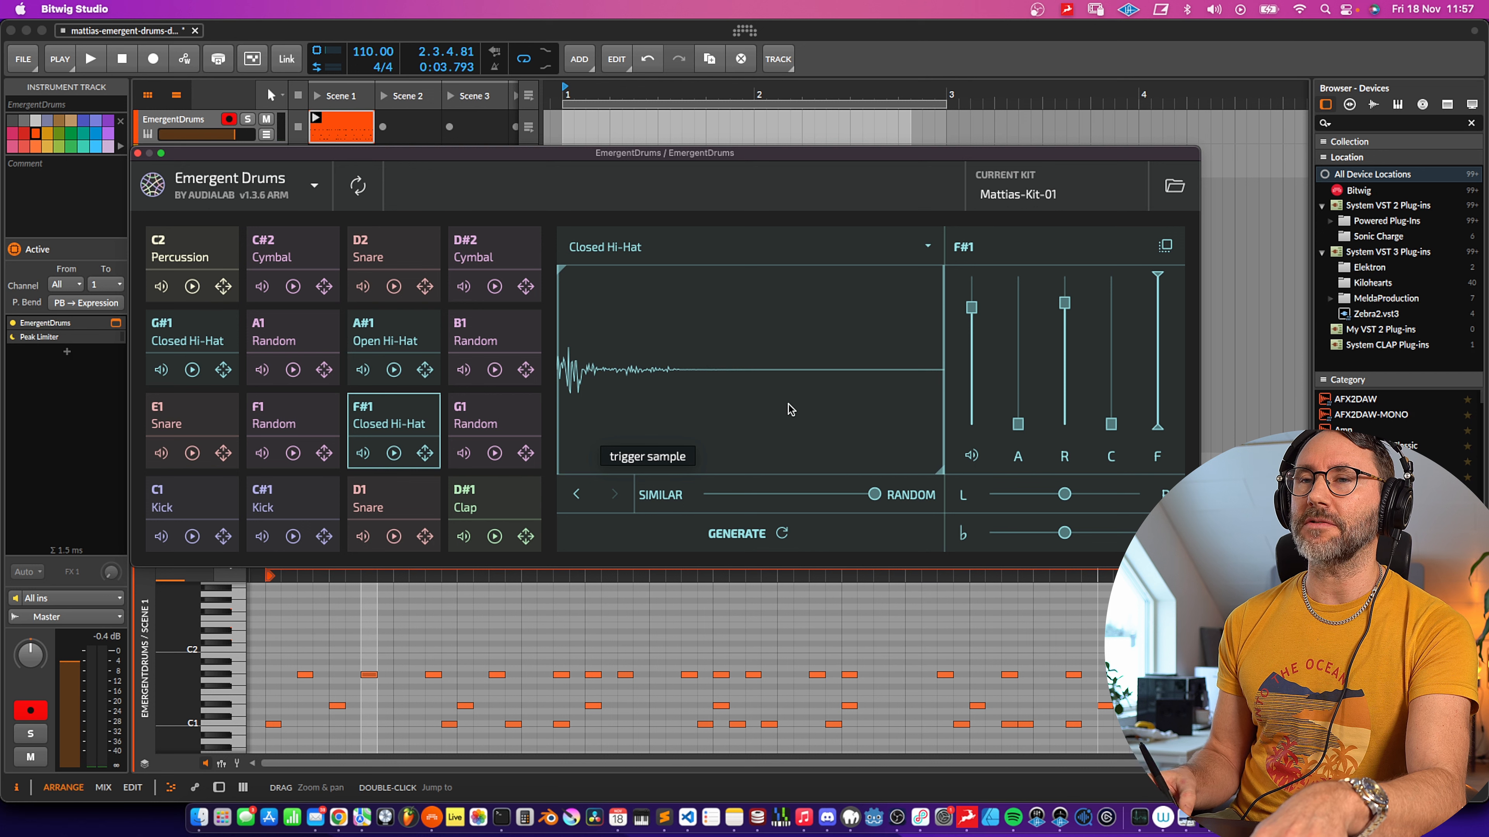
{"action": "left_click", "coordinate": [928, 246]}
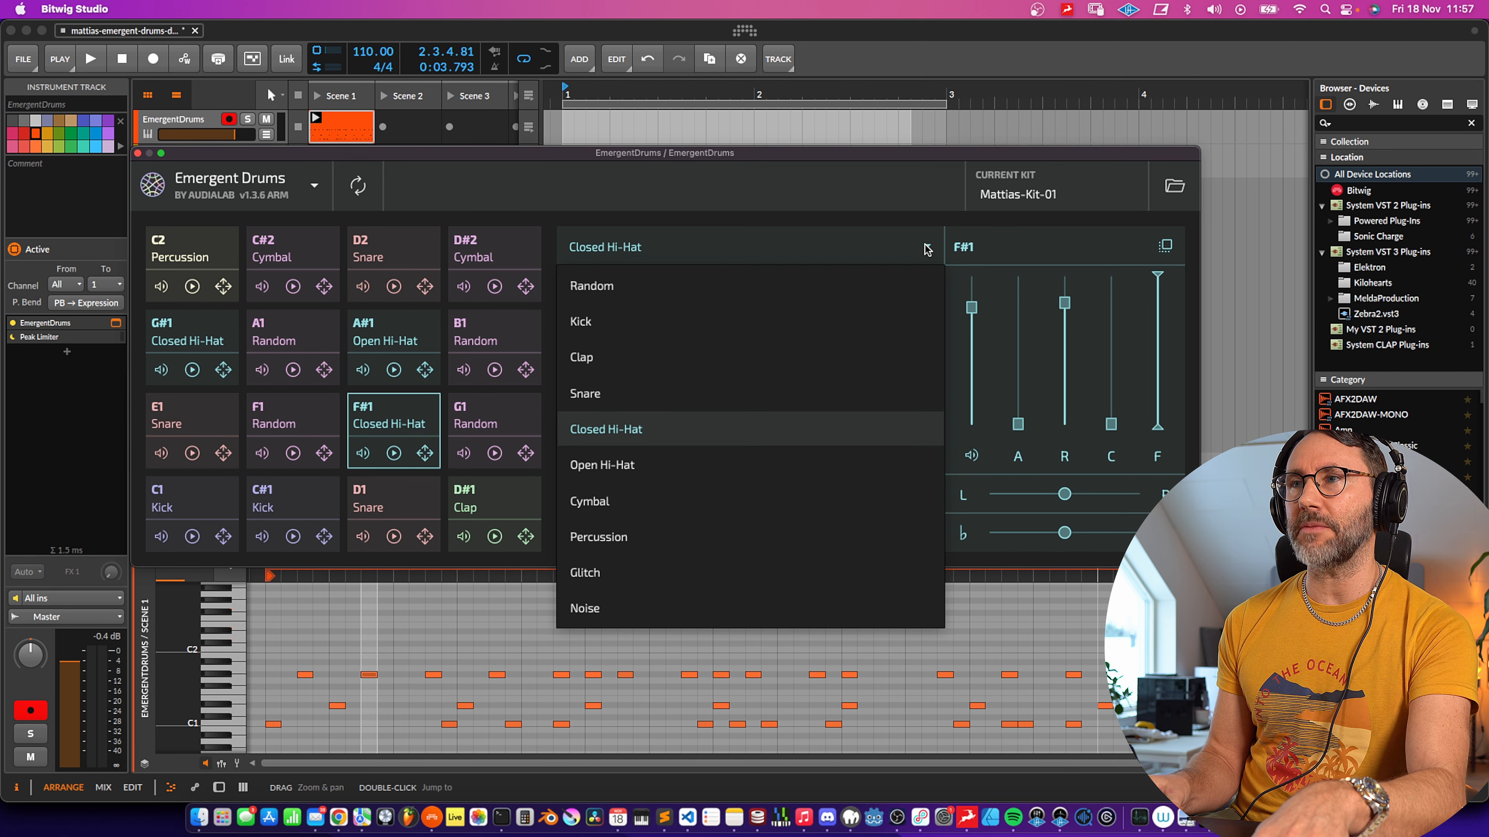
{"action": "left_click", "coordinate": [620, 434]}
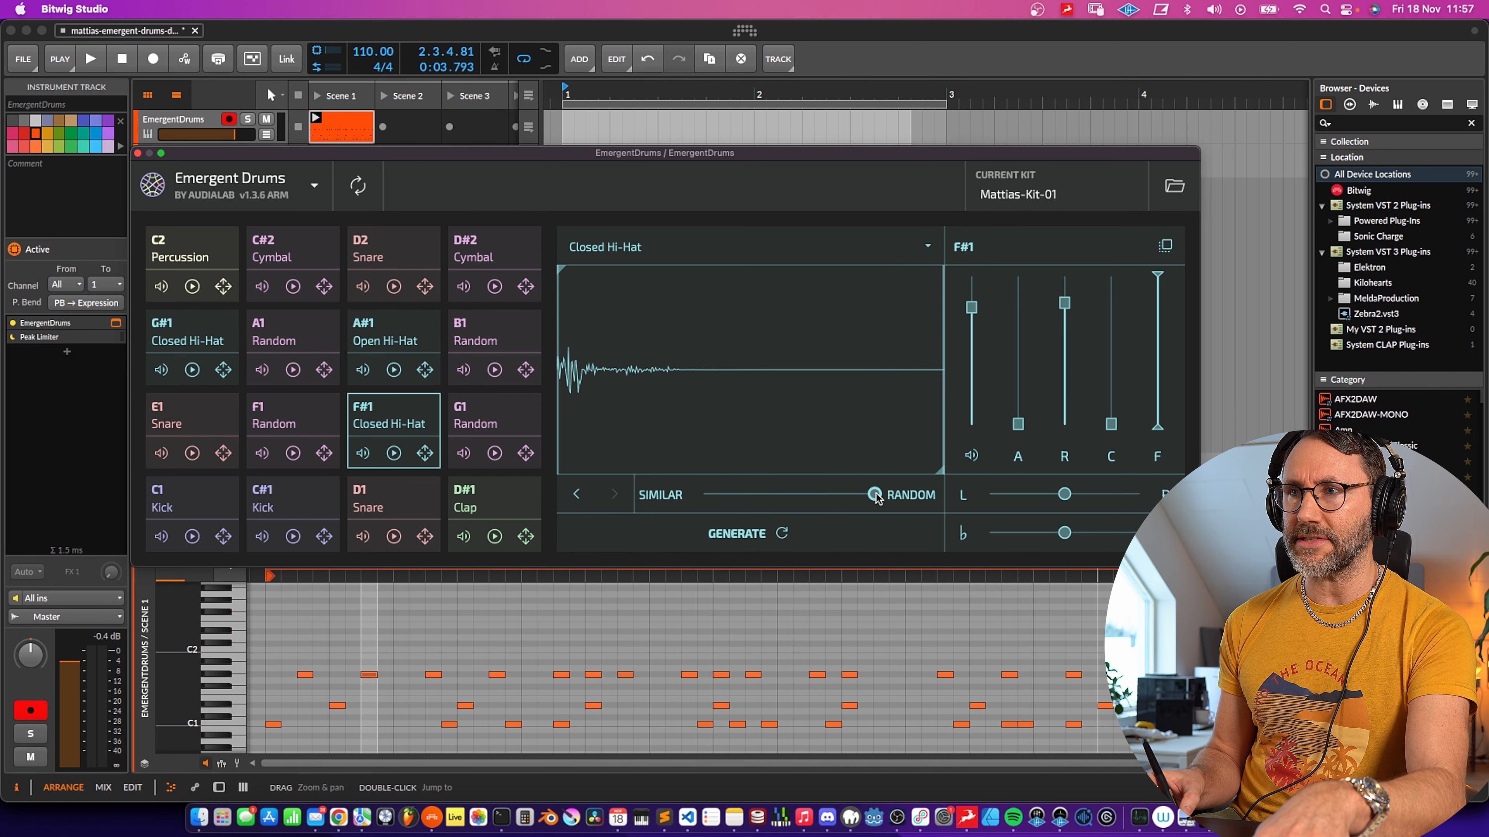
- Move the variation slider toward Similar, generate a new closed hi-hat for F#1 and lower its release
{"action": "left_click_drag", "start_coordinate": [877, 498], "coordinate": [706, 500]}
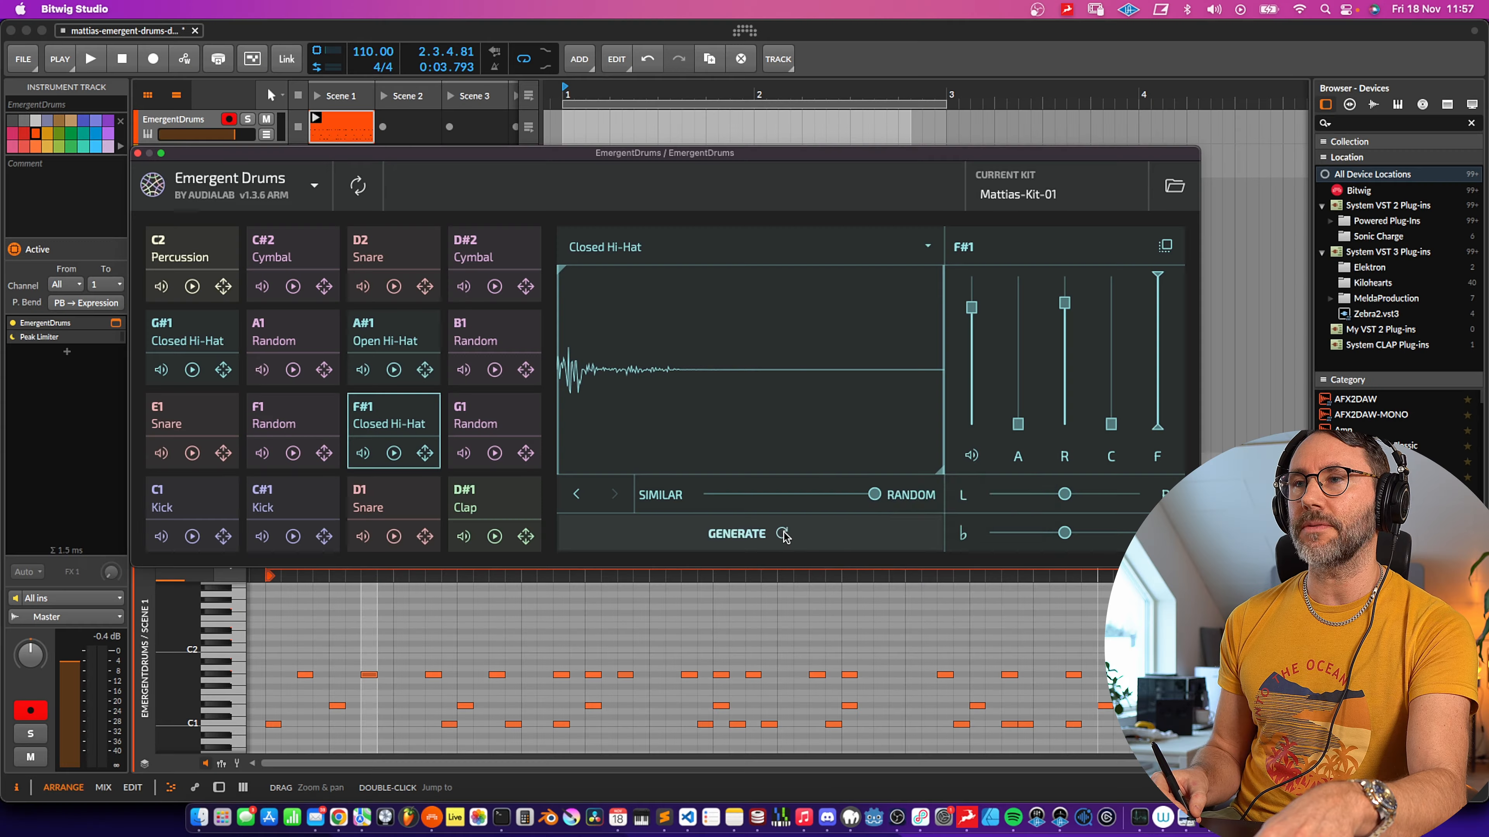
{"action": "left_click", "coordinate": [784, 535]}
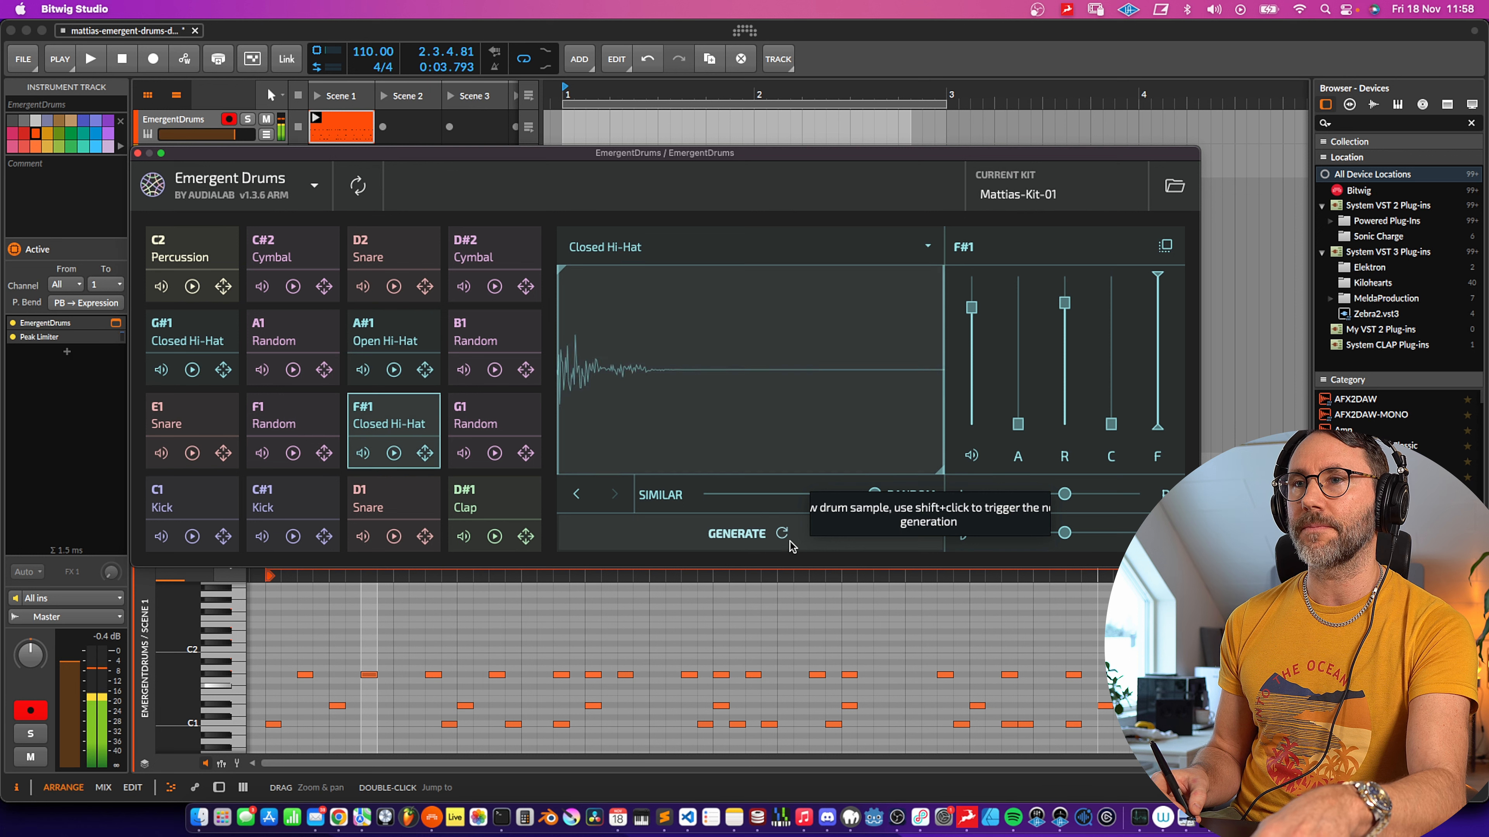
{"action": "left_click_drag", "start_coordinate": [1067, 309], "coordinate": [1066, 382]}
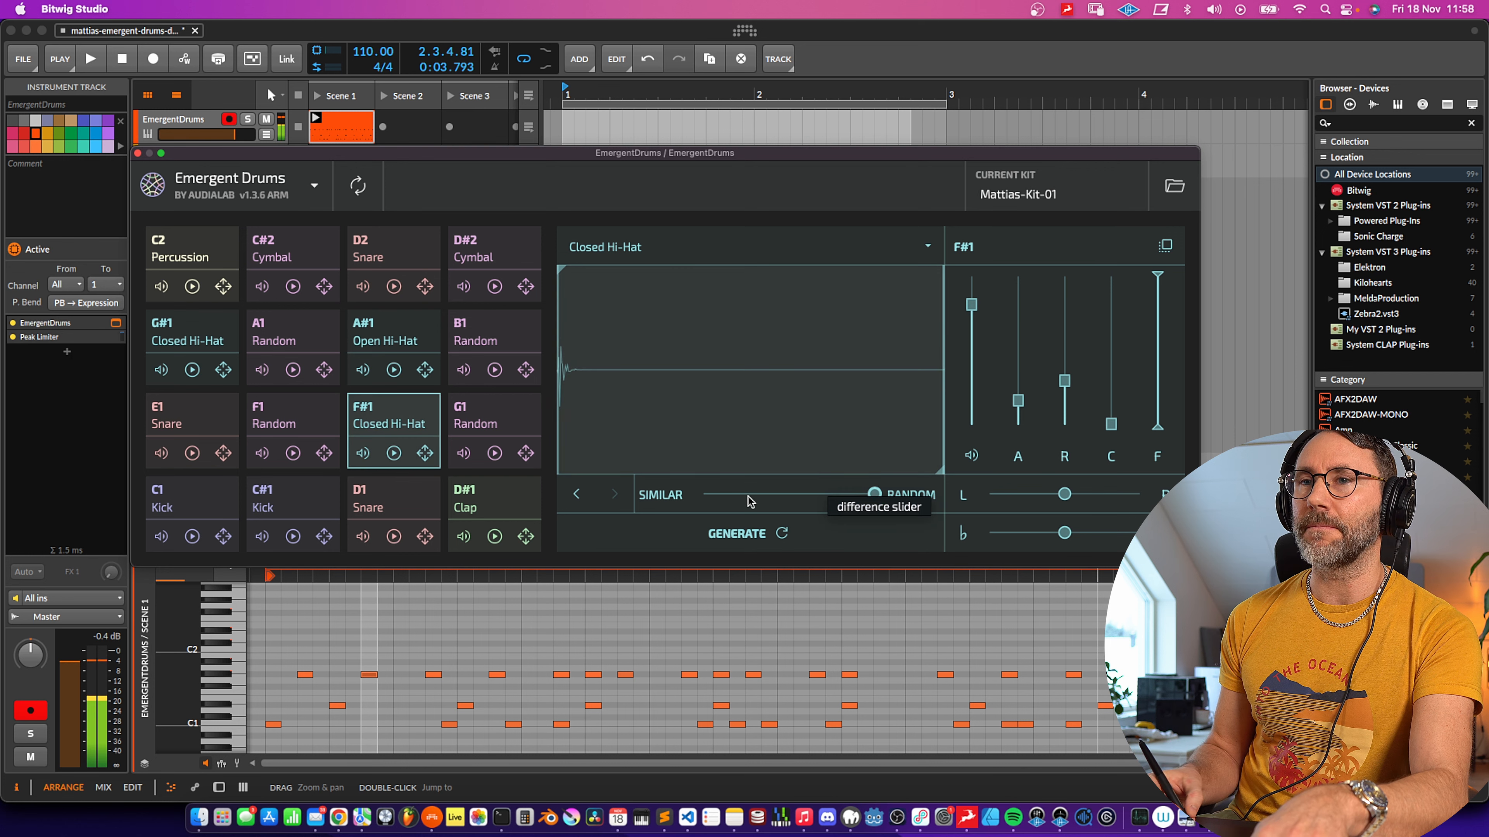
- Select the G#1 closed hi-hat pad, generate a new sound and step through its sound history
{"action": "left_click", "coordinate": [196, 337]}
{"action": "left_click", "coordinate": [800, 526]}
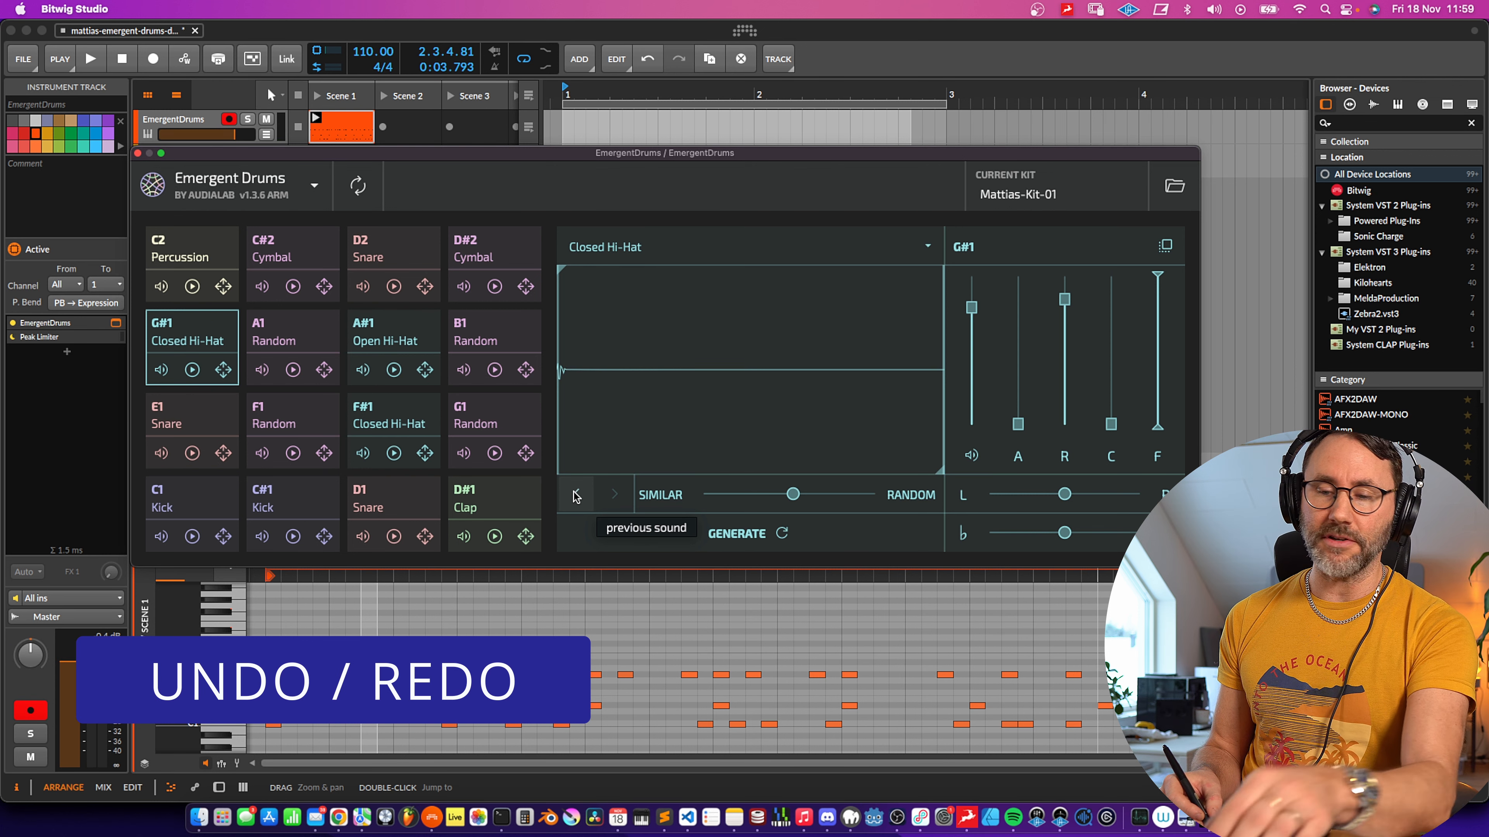
{"action": "left_click", "coordinate": [610, 497]}
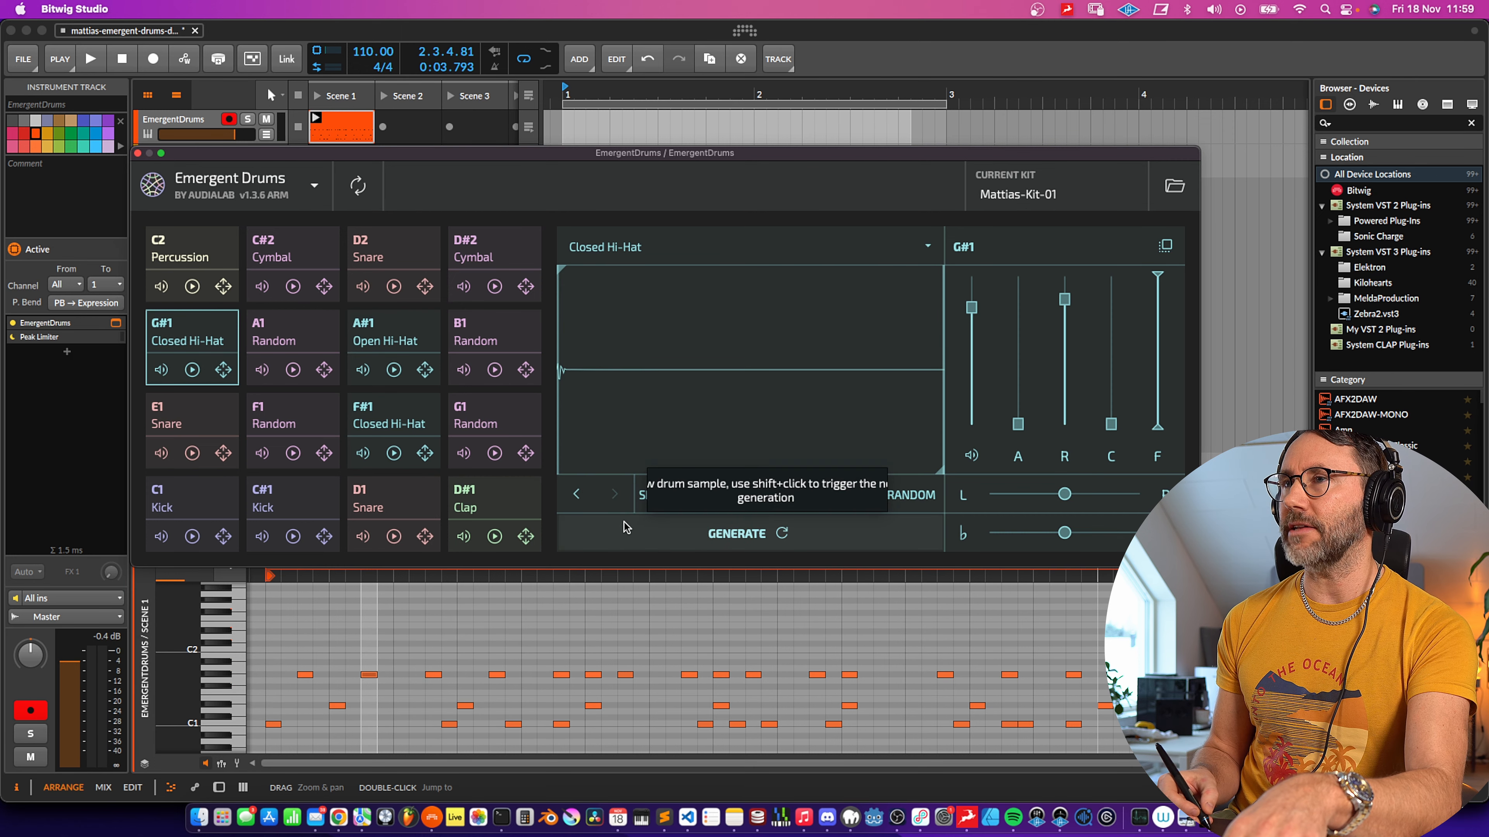
- Save the current kit as Mattias-Kit-01
{"action": "left_click", "coordinate": [1051, 197]}
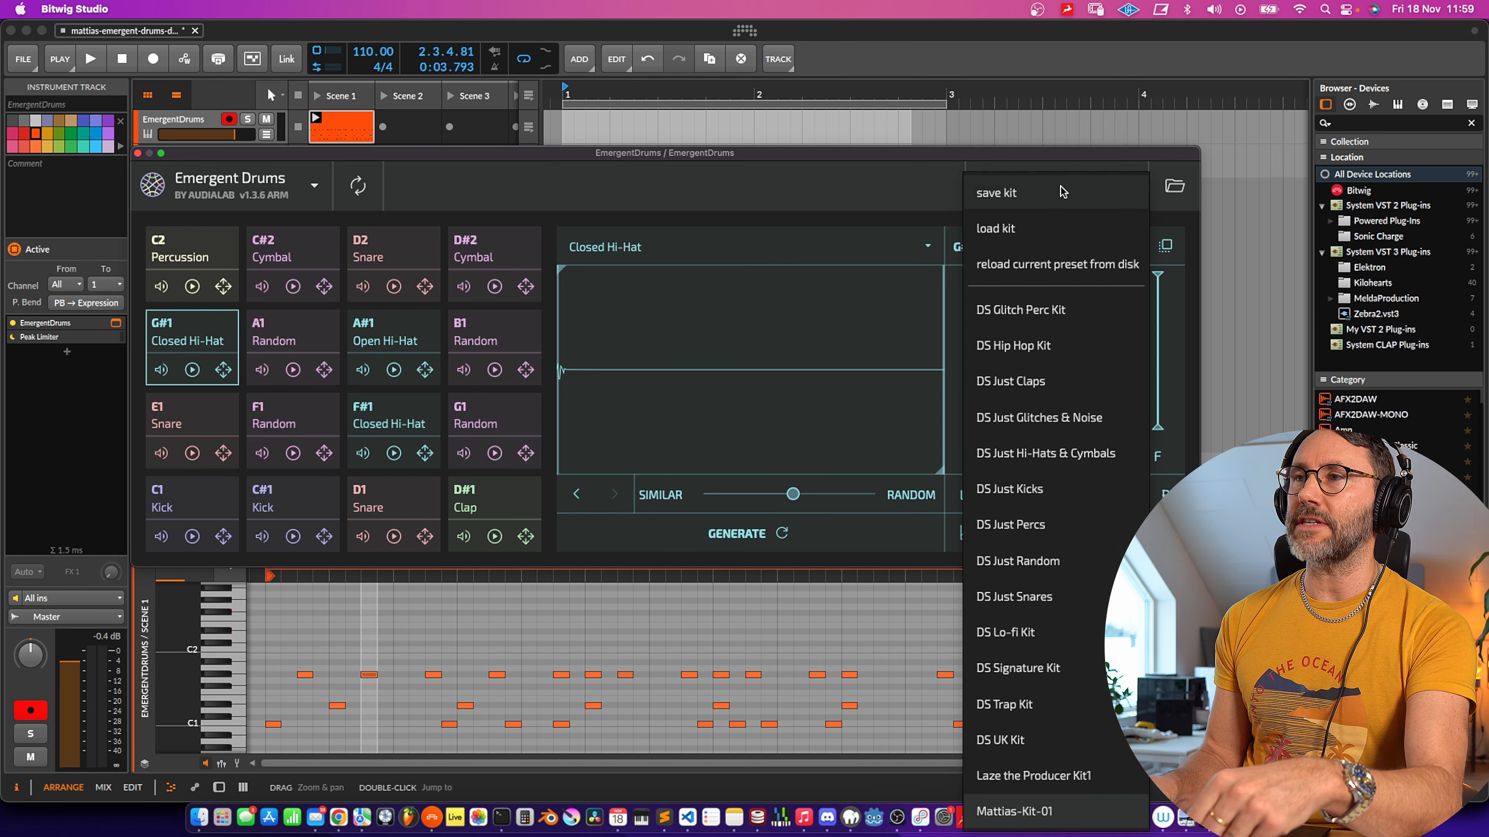
{"action": "left_click", "coordinate": [1007, 195]}
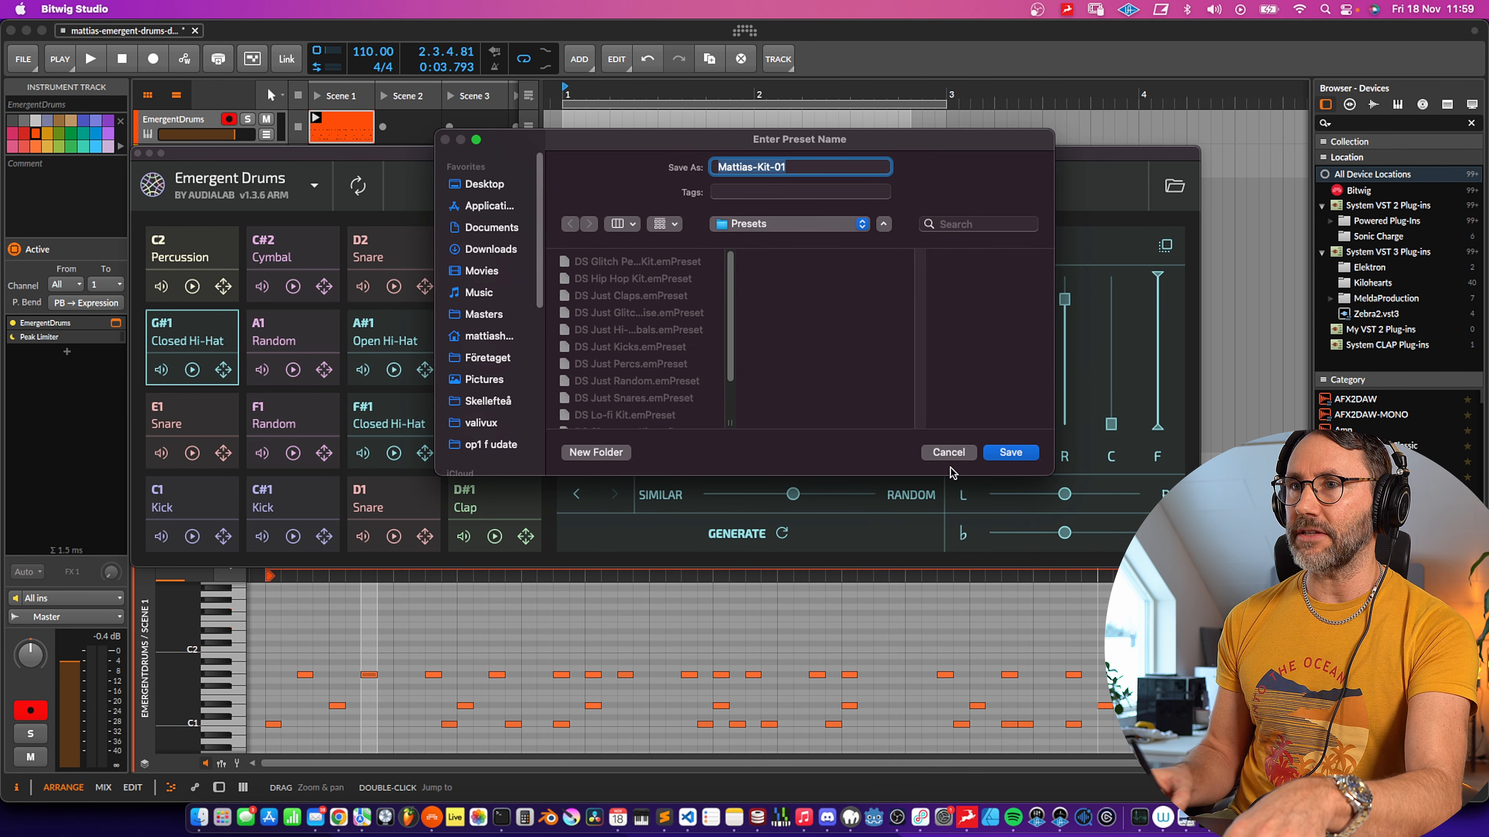
{"action": "left_click", "coordinate": [1011, 453]}
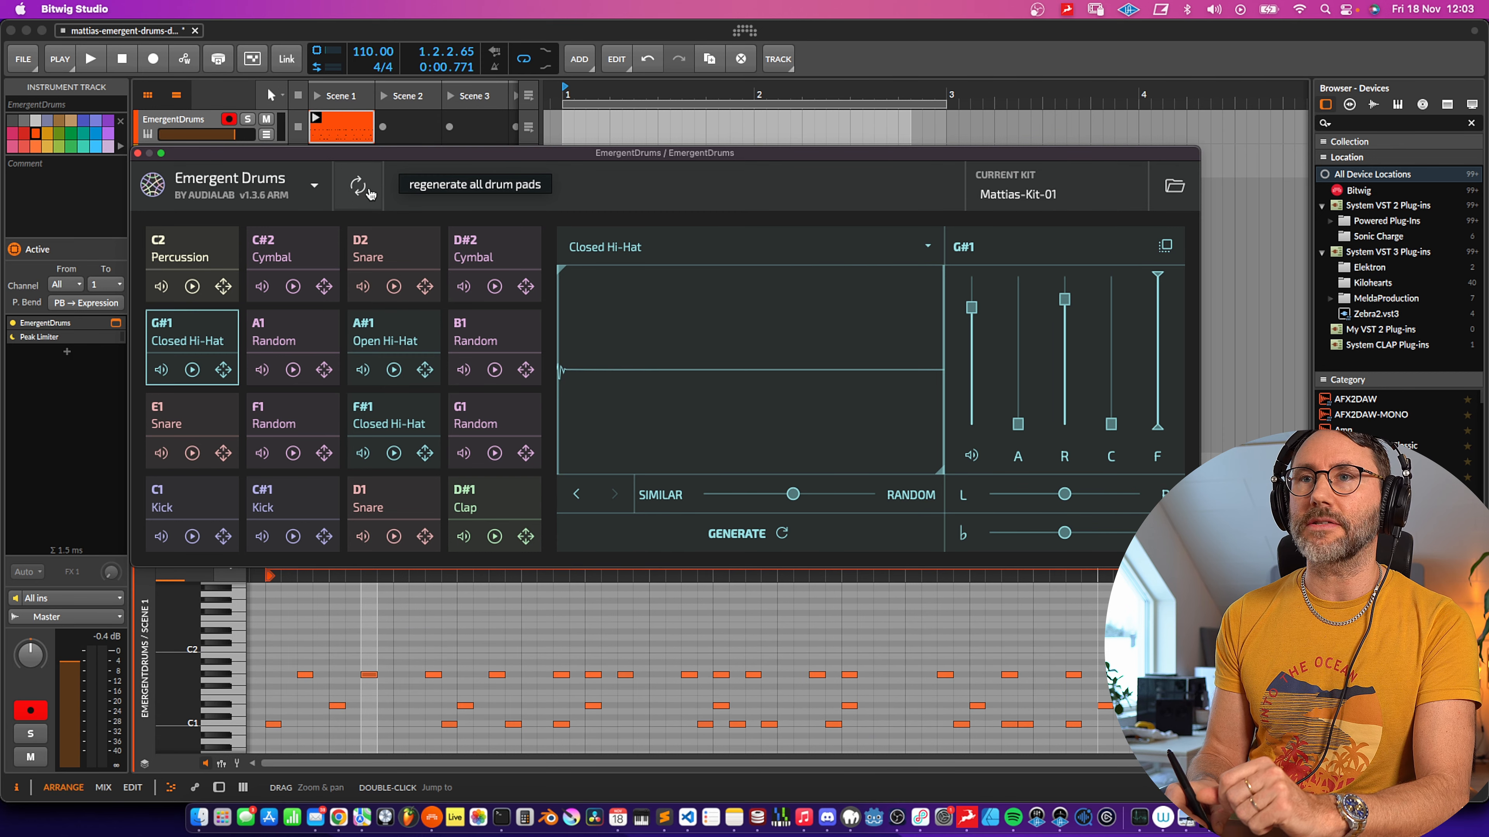
- Start playback, set the C1 kick's variation slider near Random and generate a new kick
{"action": "key", "text": "space"}
{"action": "left_click_drag", "start_coordinate": [793, 494], "coordinate": [873, 494]}
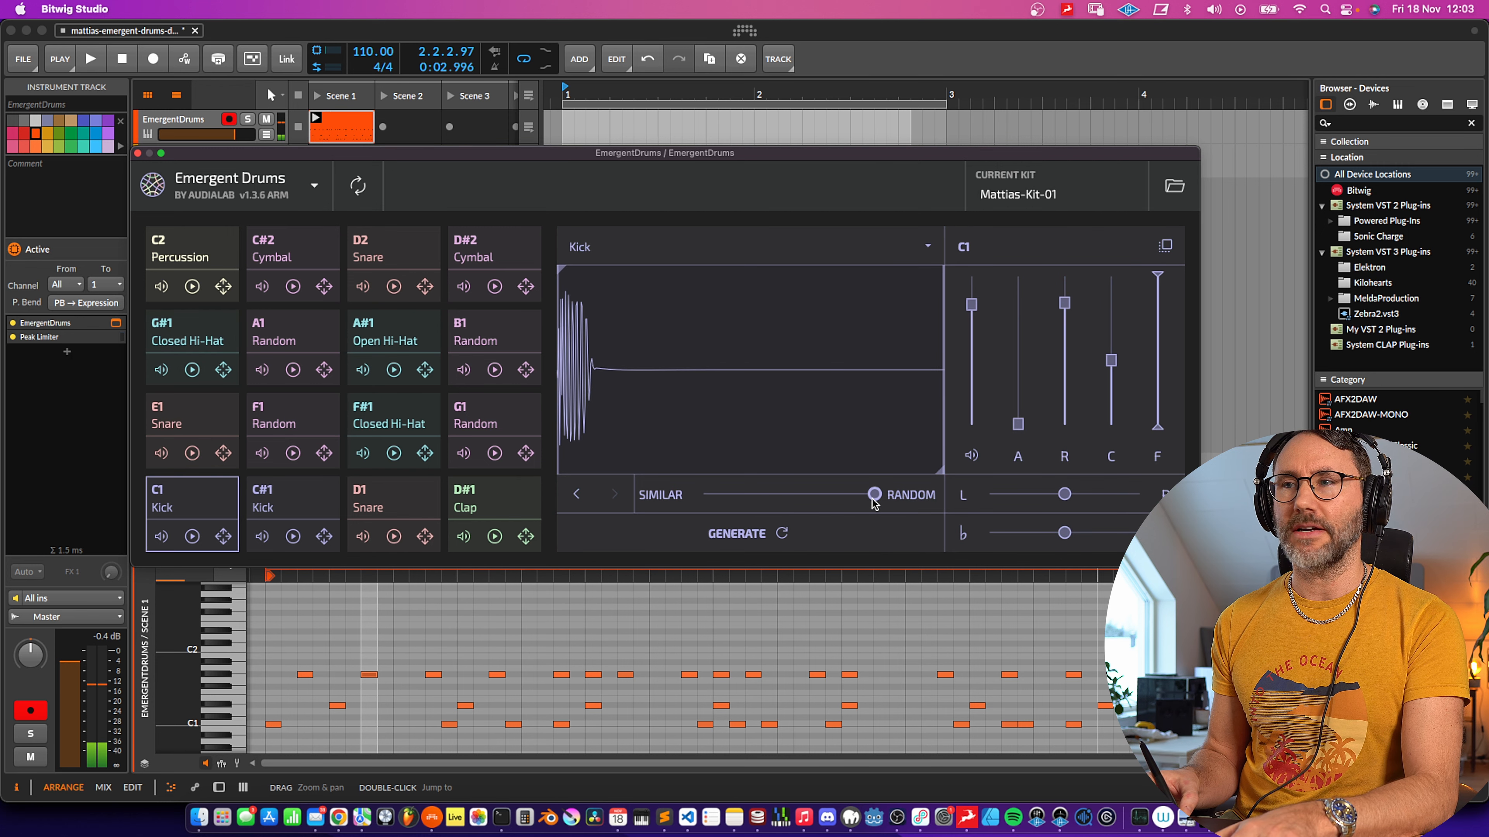
{"action": "left_click_drag", "start_coordinate": [874, 495], "coordinate": [852, 494]}
{"action": "left_click", "coordinate": [782, 533]}
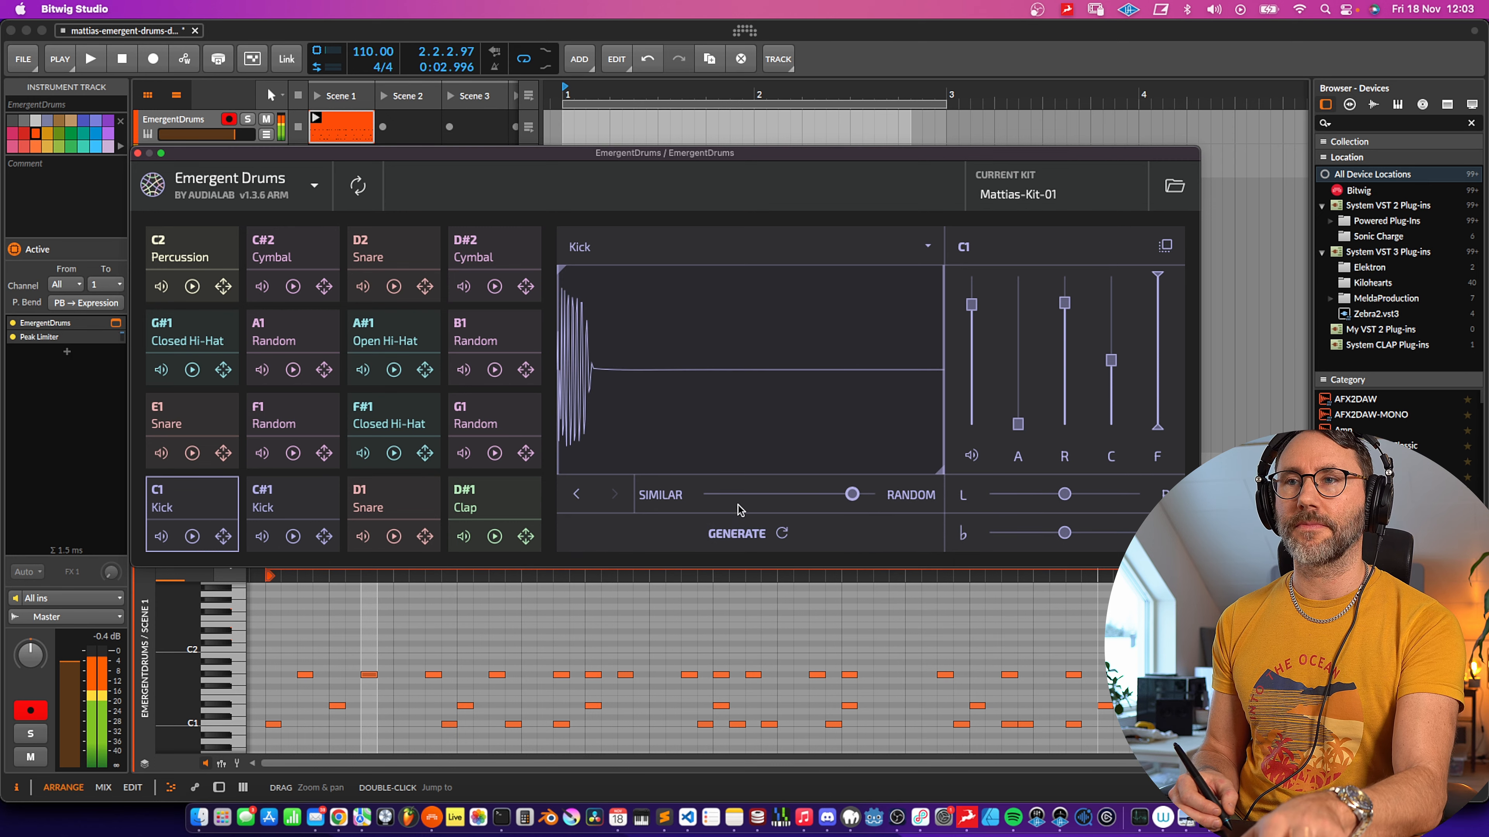
- Regenerate the C1 kick several times to audition new variations
{"action": "left_click", "coordinate": [756, 557]}
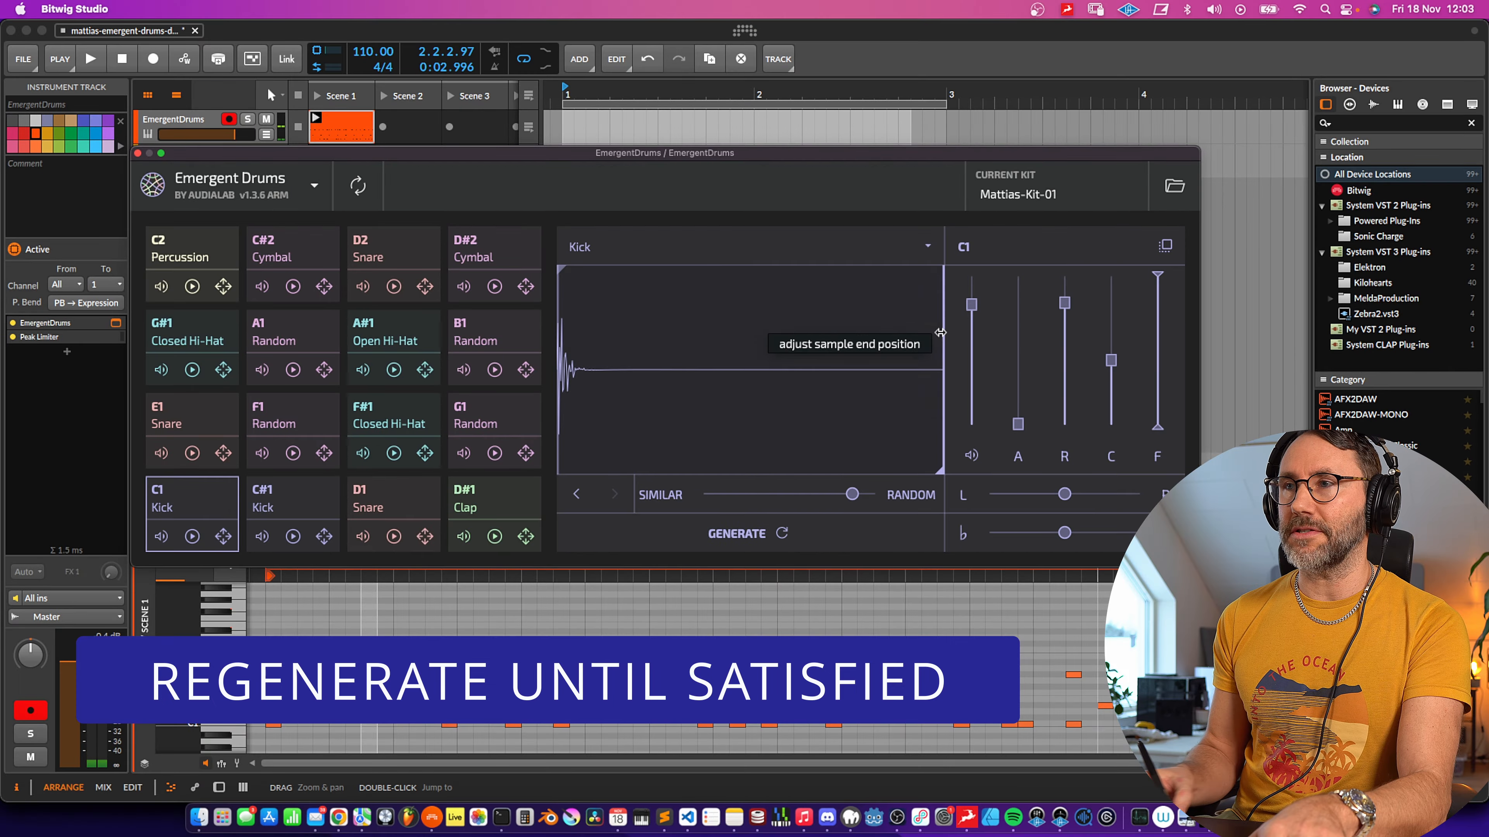
{"action": "left_click", "coordinate": [777, 560]}
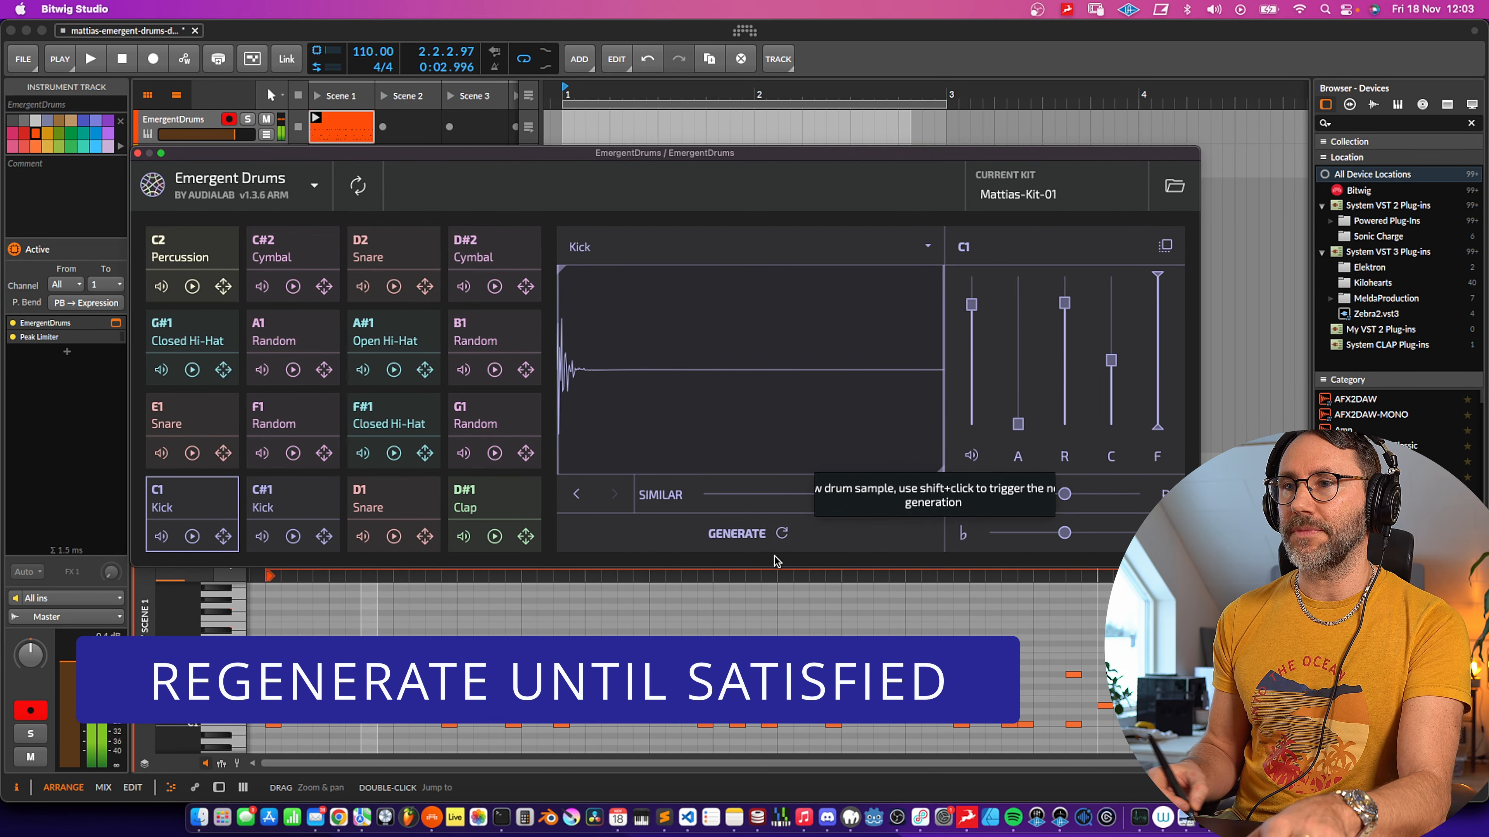
{"action": "left_click", "coordinate": [784, 536]}
{"action": "left_click", "coordinate": [792, 542]}
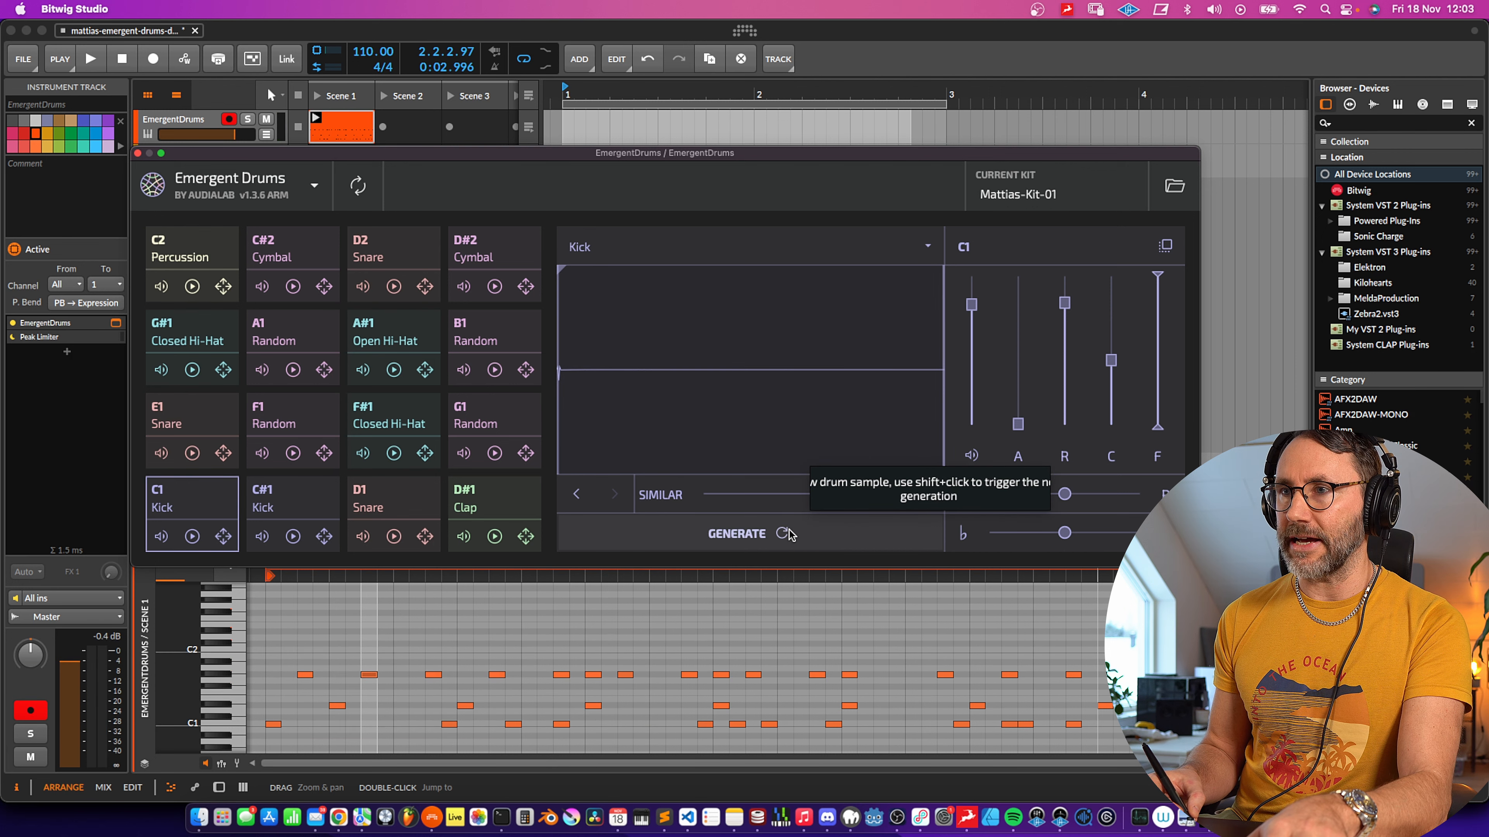
{"action": "left_click", "coordinate": [789, 535]}
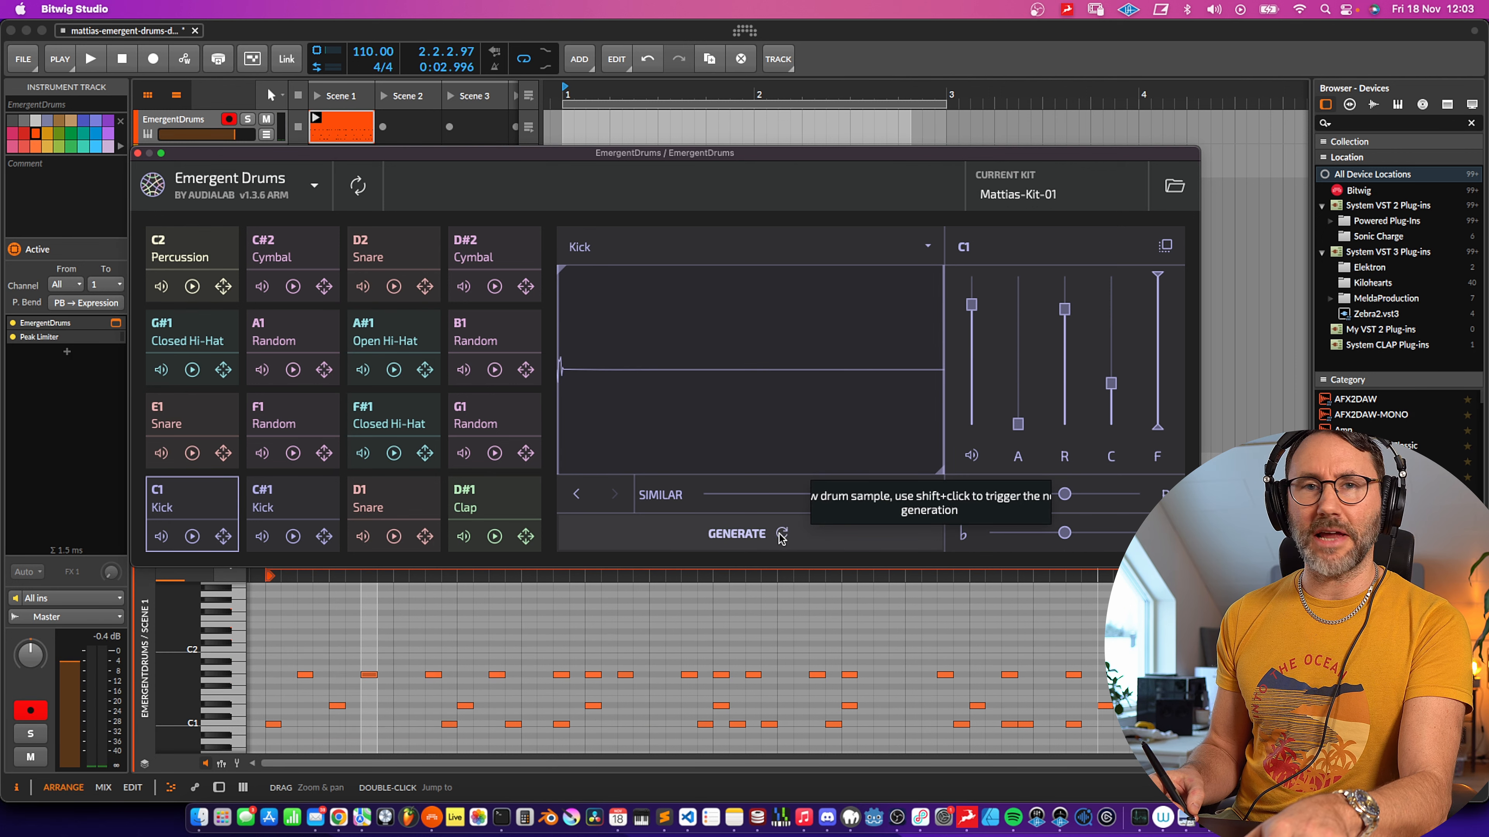
- Choose Kick as the sound type for C1 and generate another kick
{"action": "left_click", "coordinate": [924, 246]}
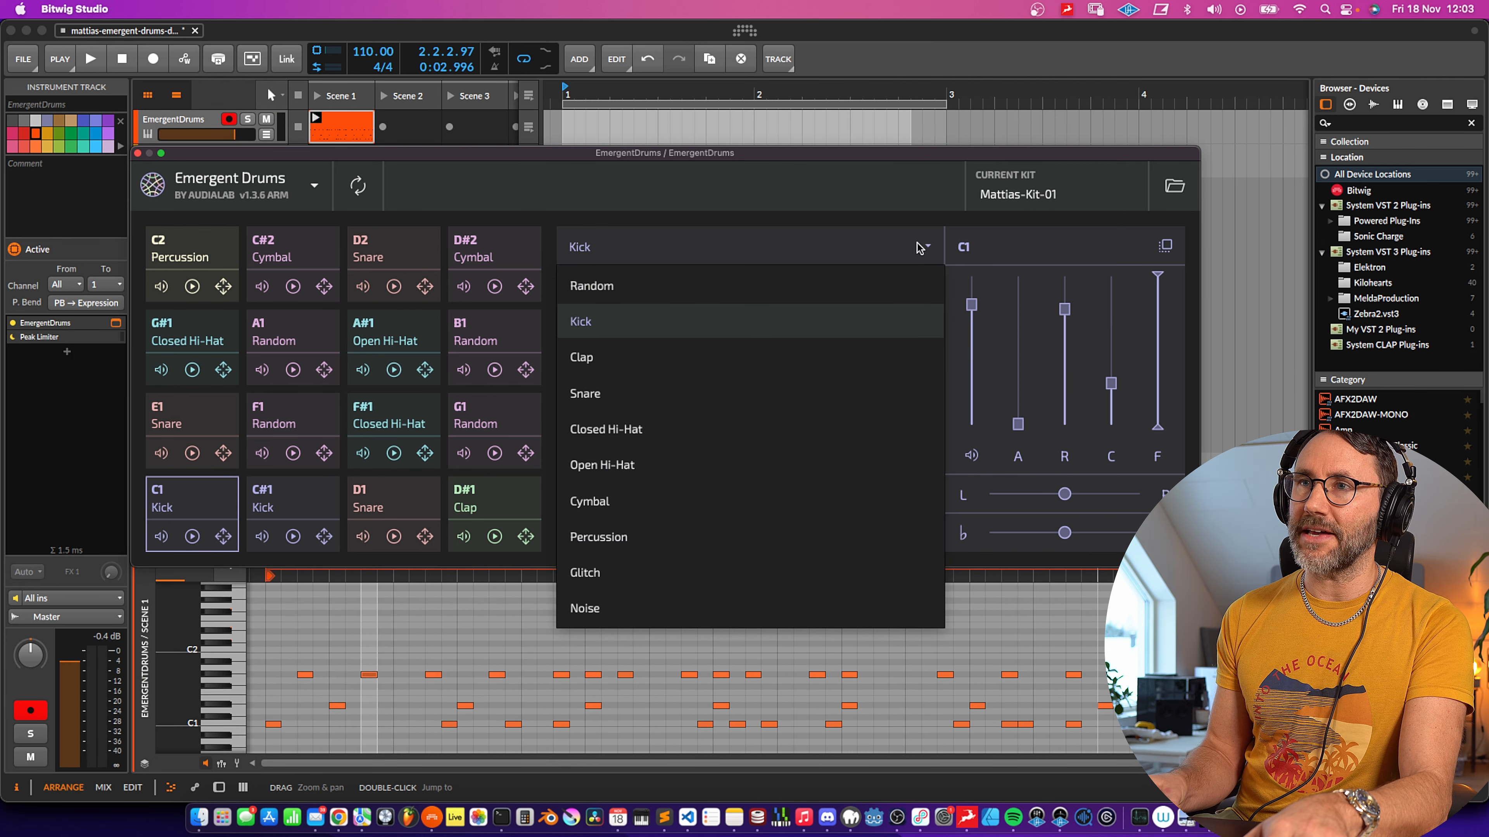
{"action": "left_click", "coordinate": [610, 330]}
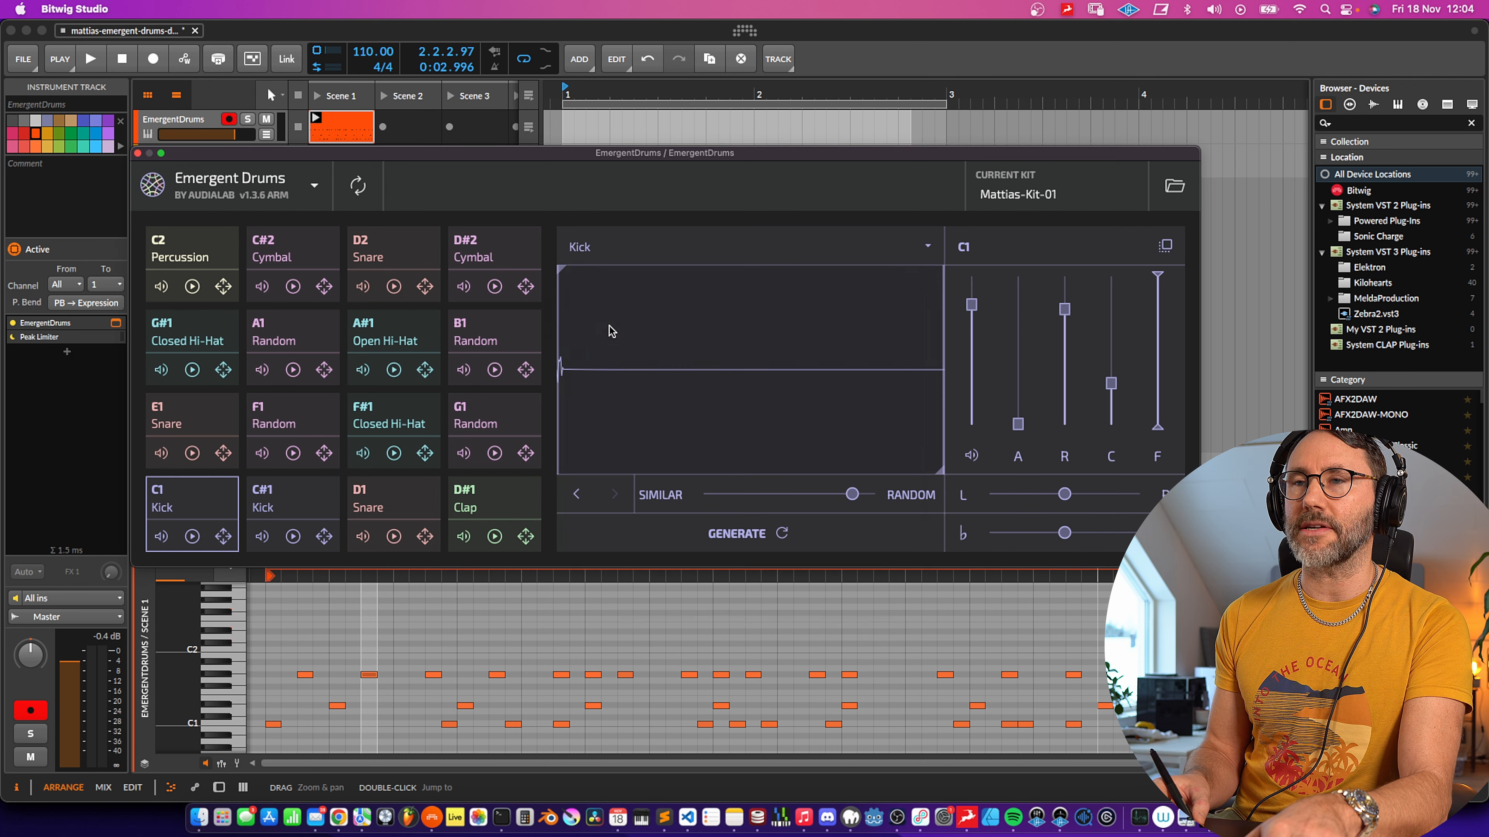
{"action": "left_click", "coordinate": [784, 531]}
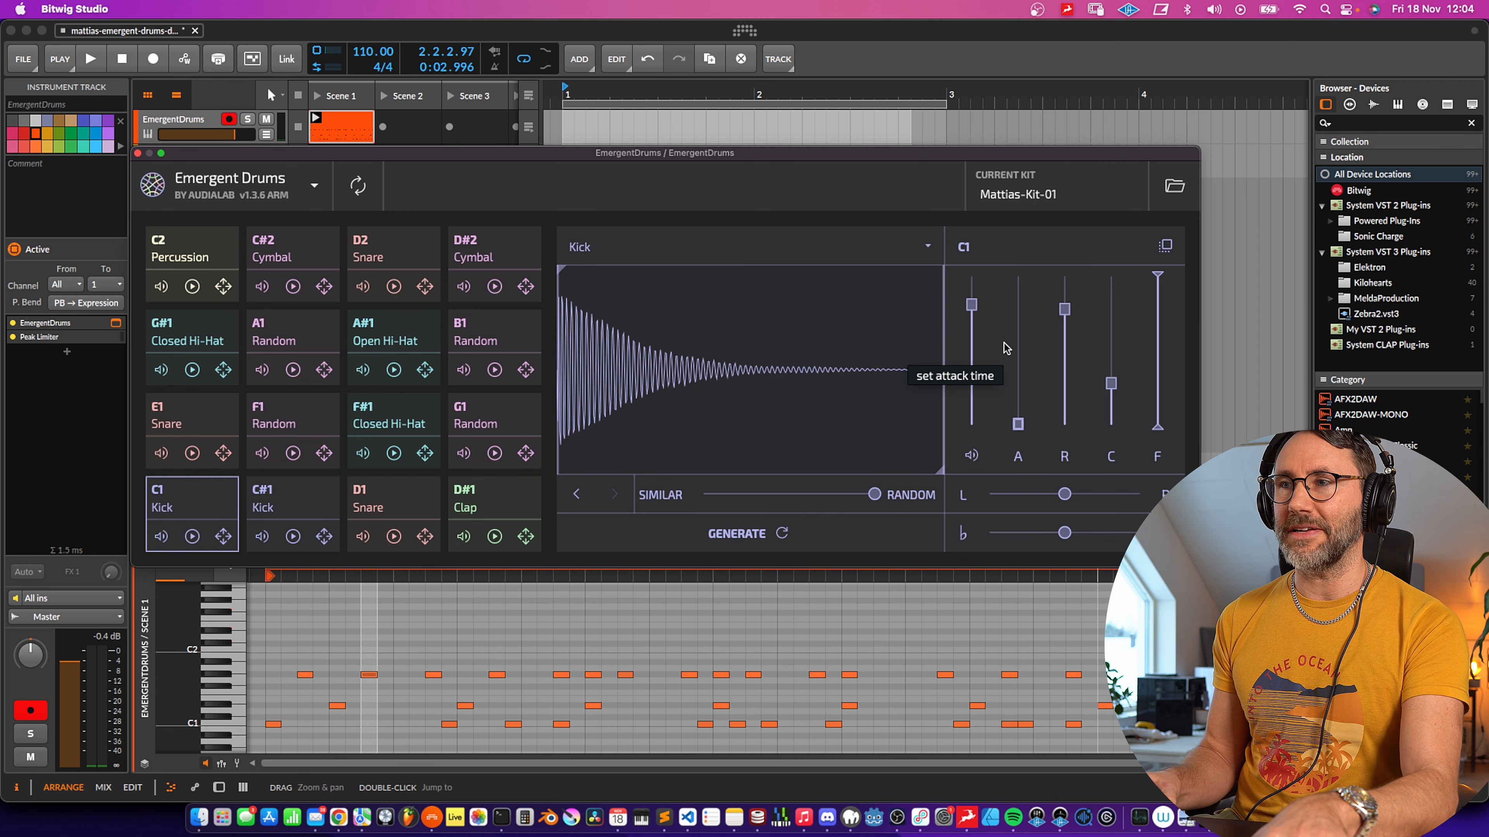
- Lower the kick's release slightly and pull its filter cutoff down to about 2.2 kHz
{"action": "left_click_drag", "start_coordinate": [1064, 309], "coordinate": [1064, 325]}
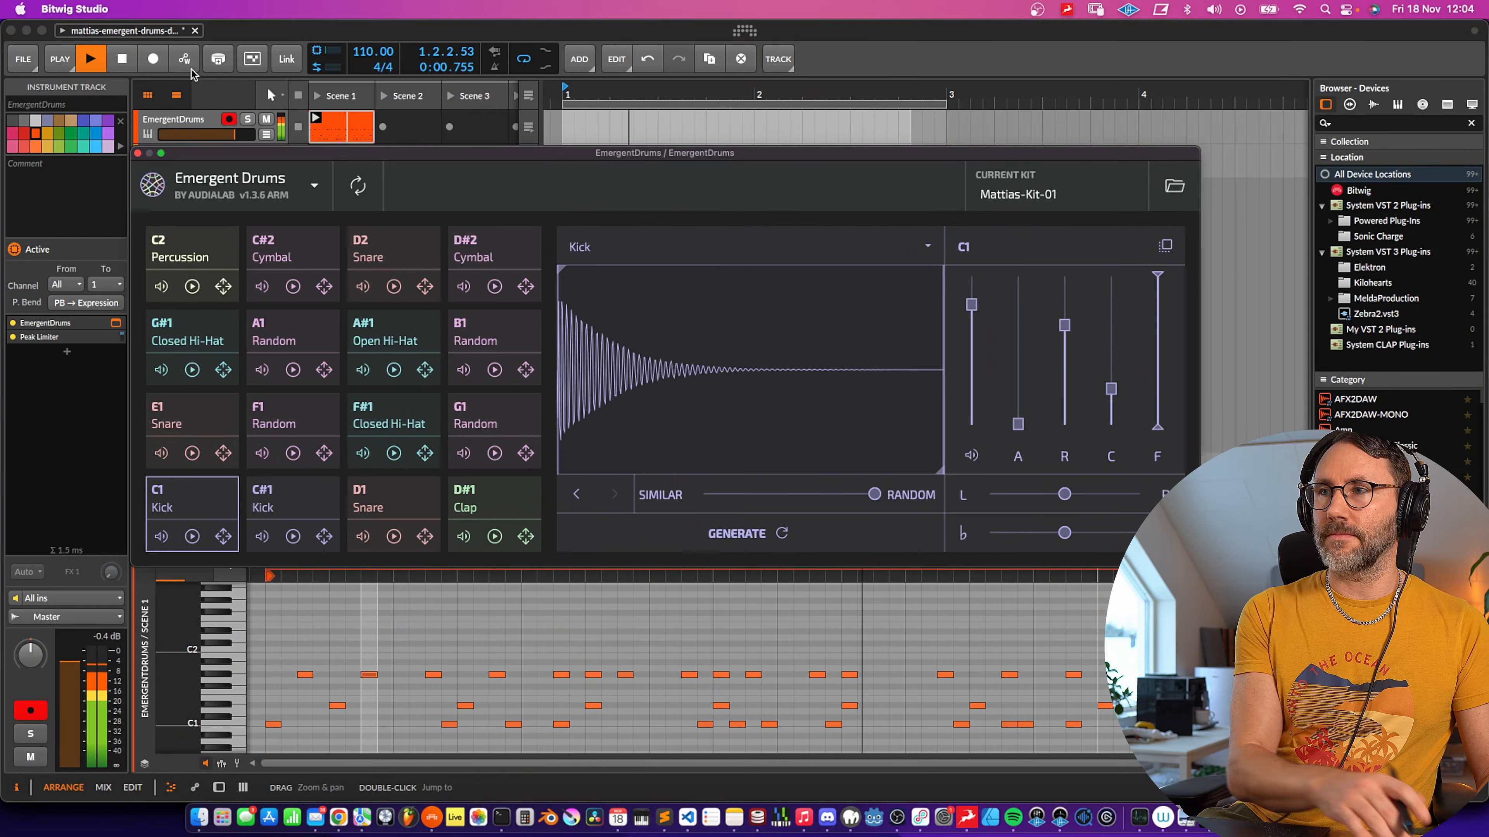
{"action": "left_click_drag", "start_coordinate": [1160, 283], "coordinate": [1158, 313]}
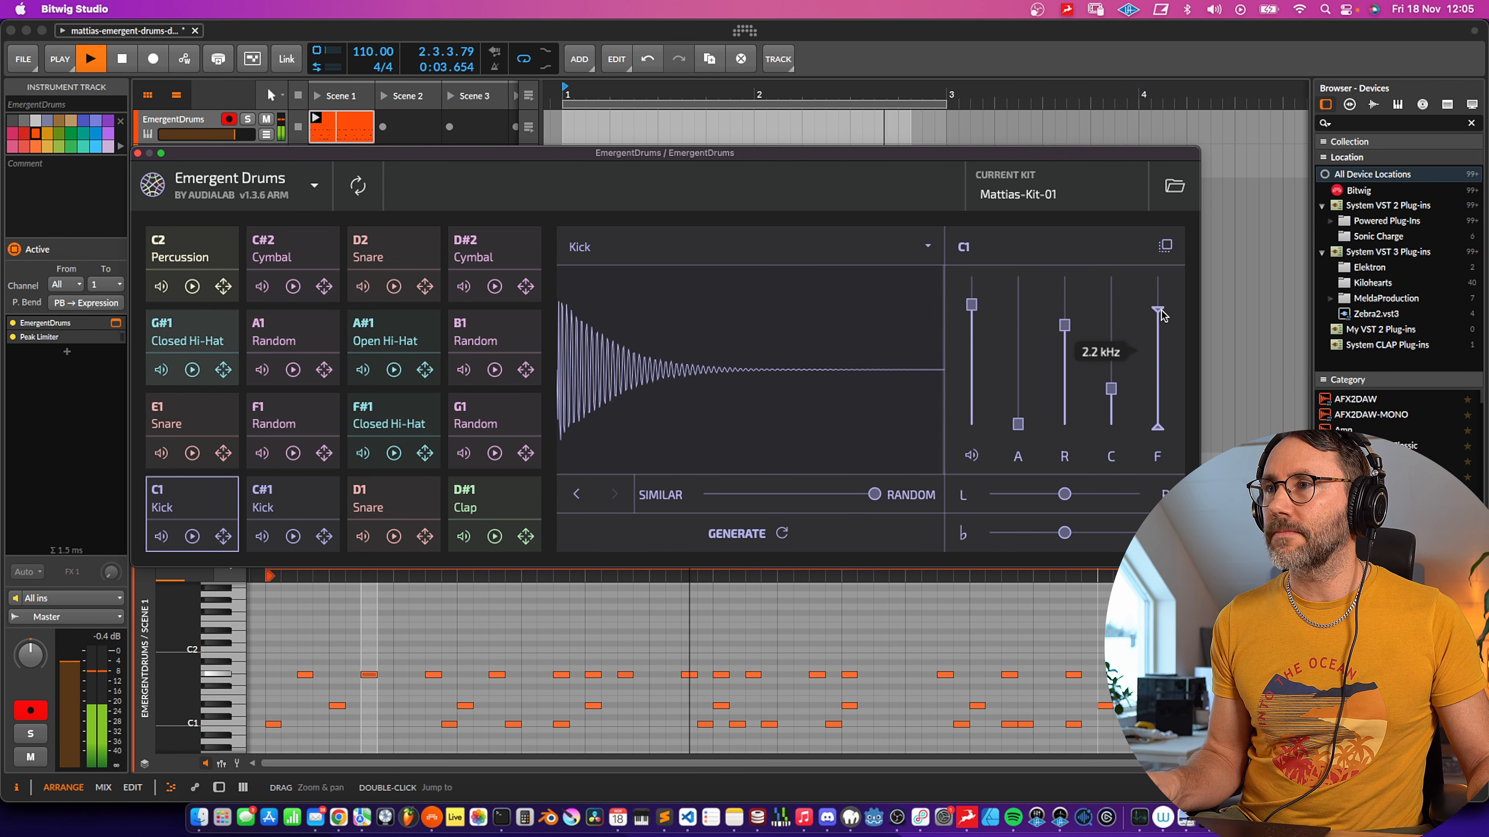
- Generate a new kick and adjust its release time
{"action": "left_click", "coordinate": [680, 531]}
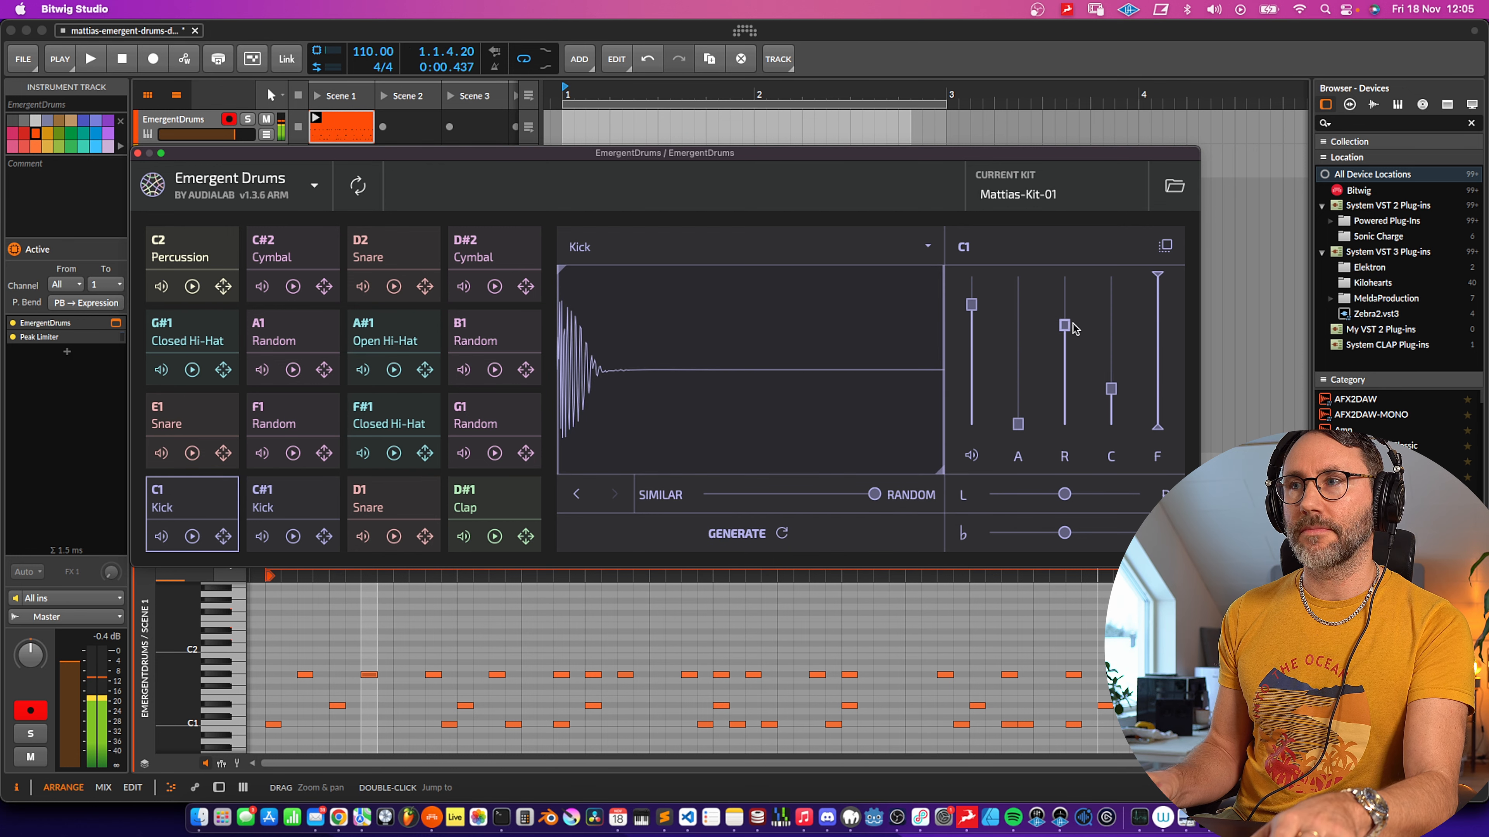
{"action": "left_click_drag", "start_coordinate": [1070, 356], "coordinate": [1070, 368]}
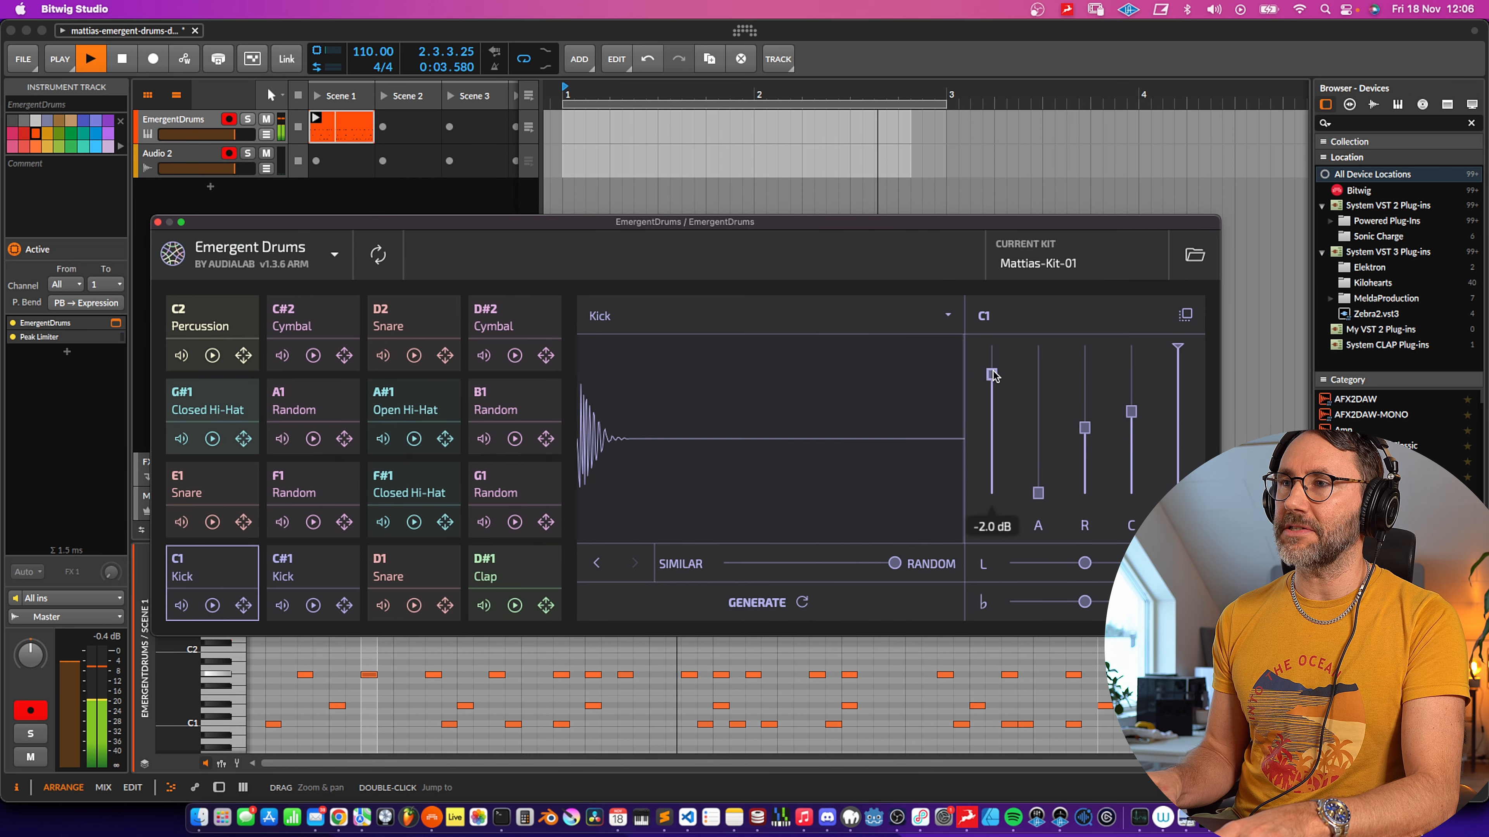
{"action": "left_click", "coordinate": [1084, 421]}
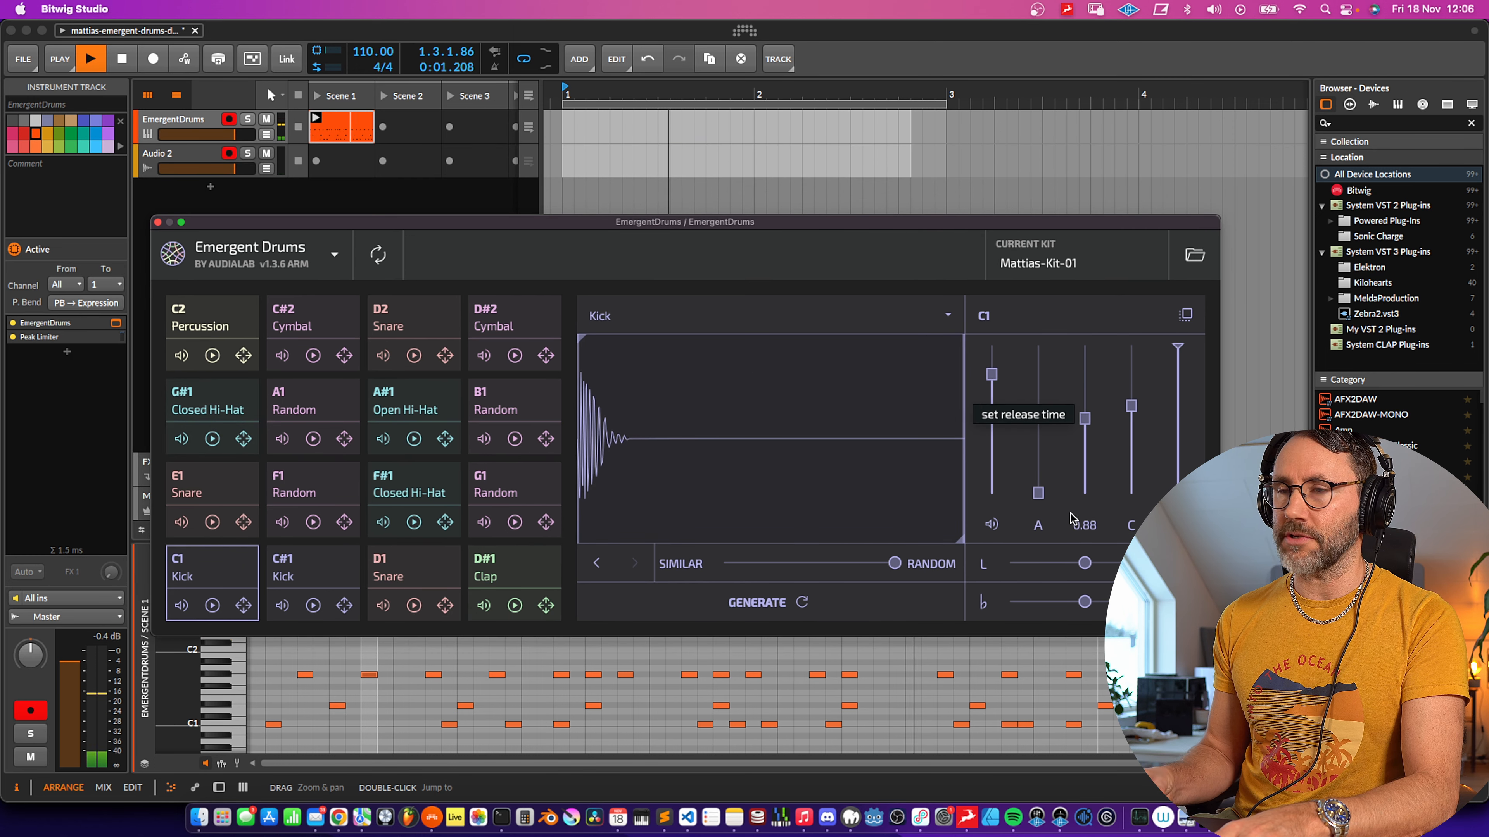
- Drag the current kick sample out of the plugin into the arrangement as a new audio clip and select it
{"action": "left_click_drag", "start_coordinate": [897, 224], "coordinate": [889, 365]}
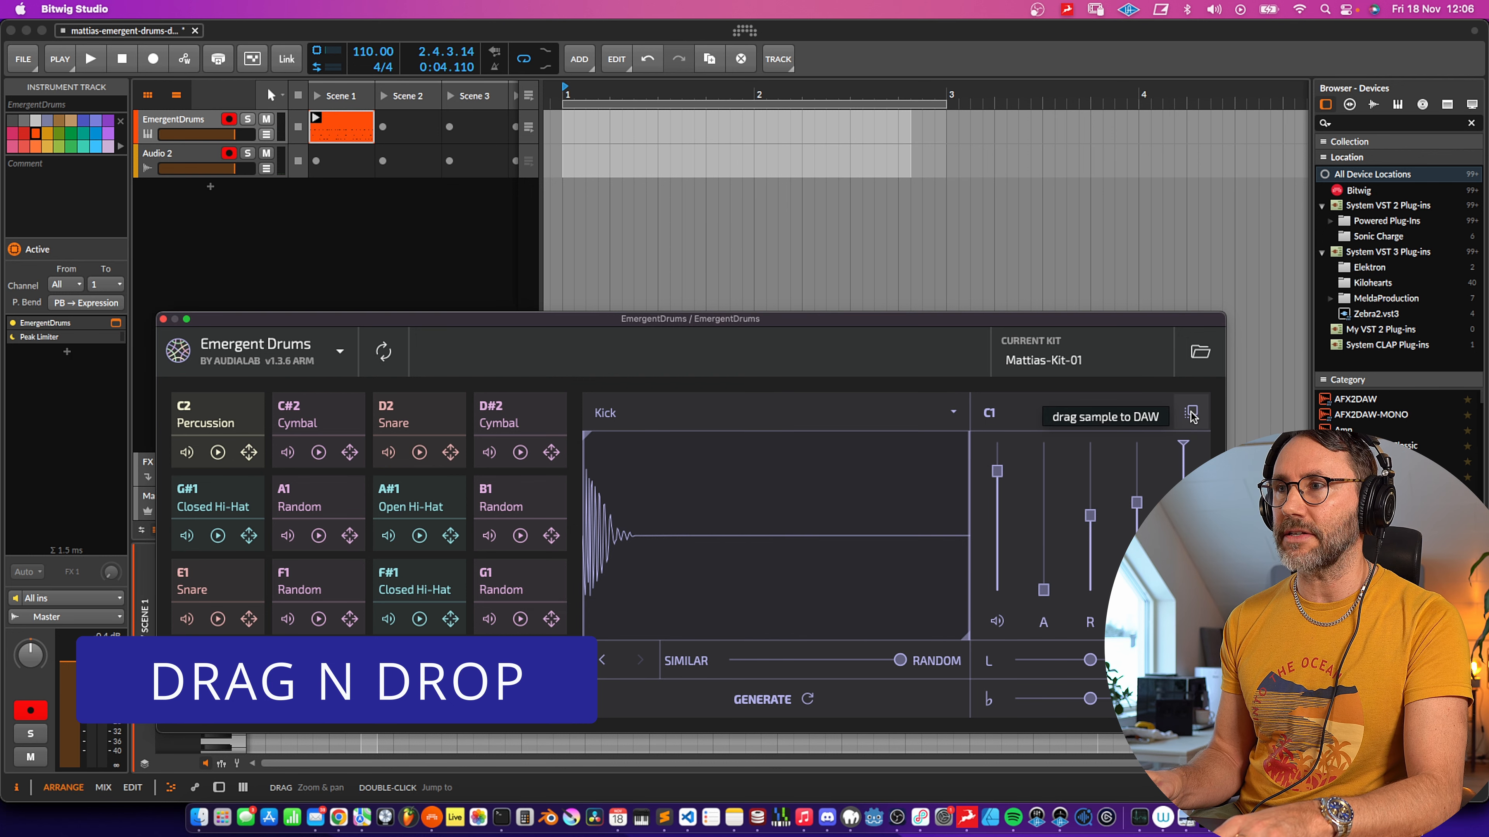
{"action": "left_click_drag", "start_coordinate": [1002, 276], "coordinate": [574, 240]}
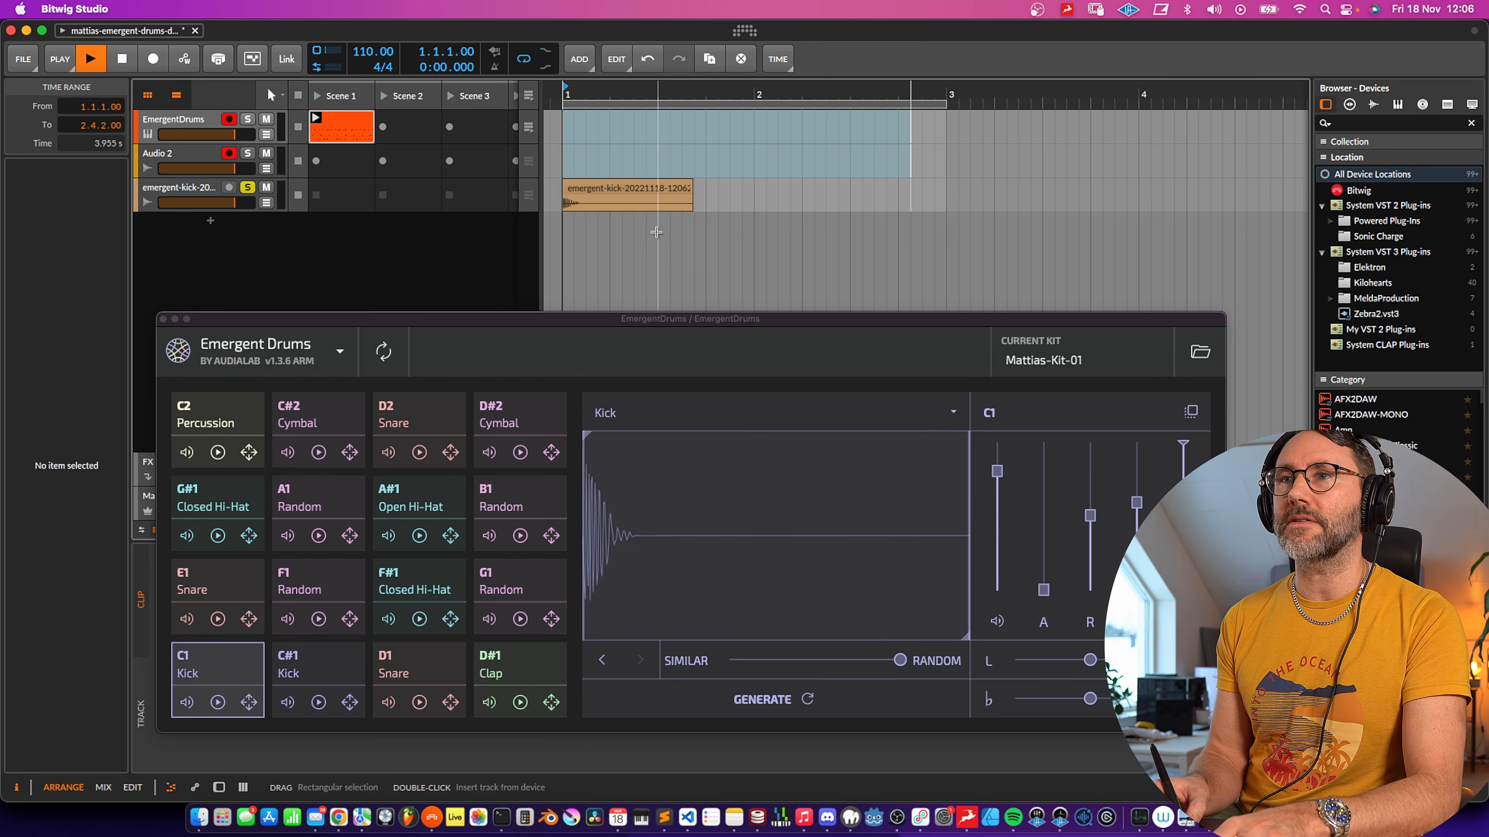
{"action": "left_click", "coordinate": [626, 197]}
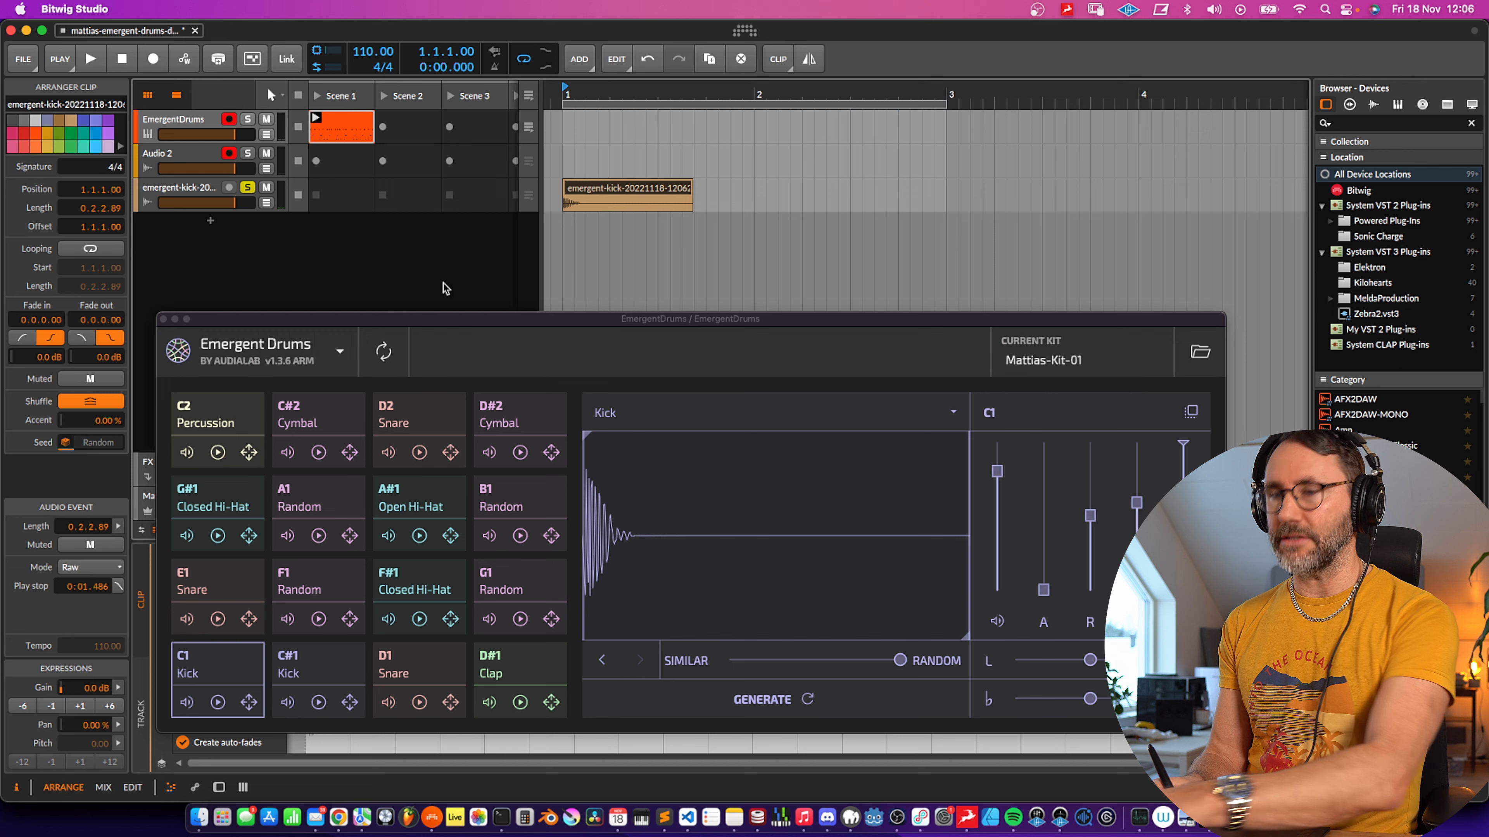
- Delete the audio track holding the exported kick clip and audition the C1 kick pad
{"action": "left_click", "coordinate": [198, 186]}
{"action": "key", "text": "Delete"}
{"action": "left_click_drag", "start_coordinate": [813, 330], "coordinate": [784, 236]}
{"action": "left_click", "coordinate": [192, 613]}
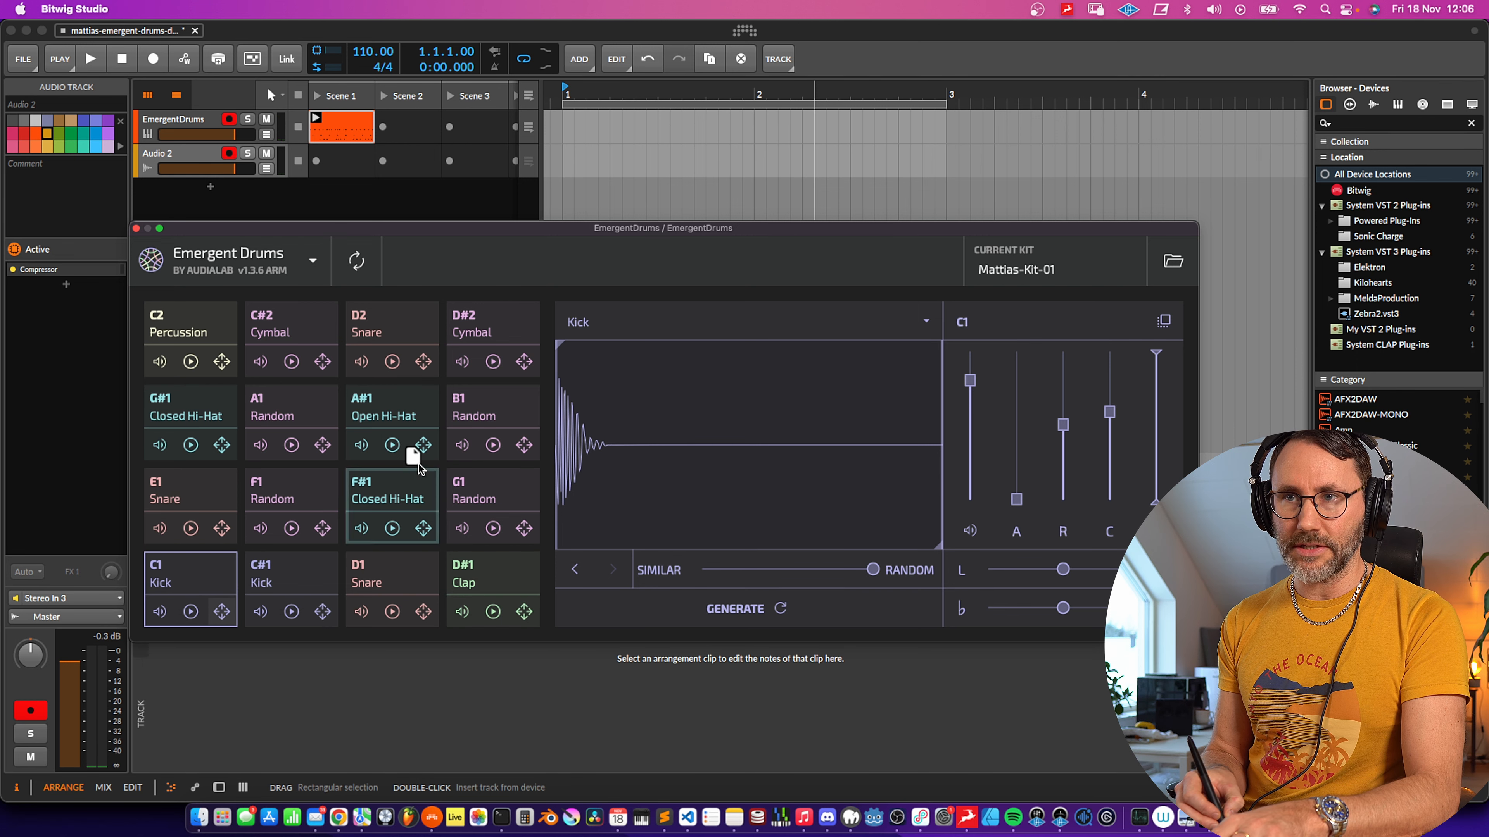
{"action": "left_click", "coordinate": [194, 597]}
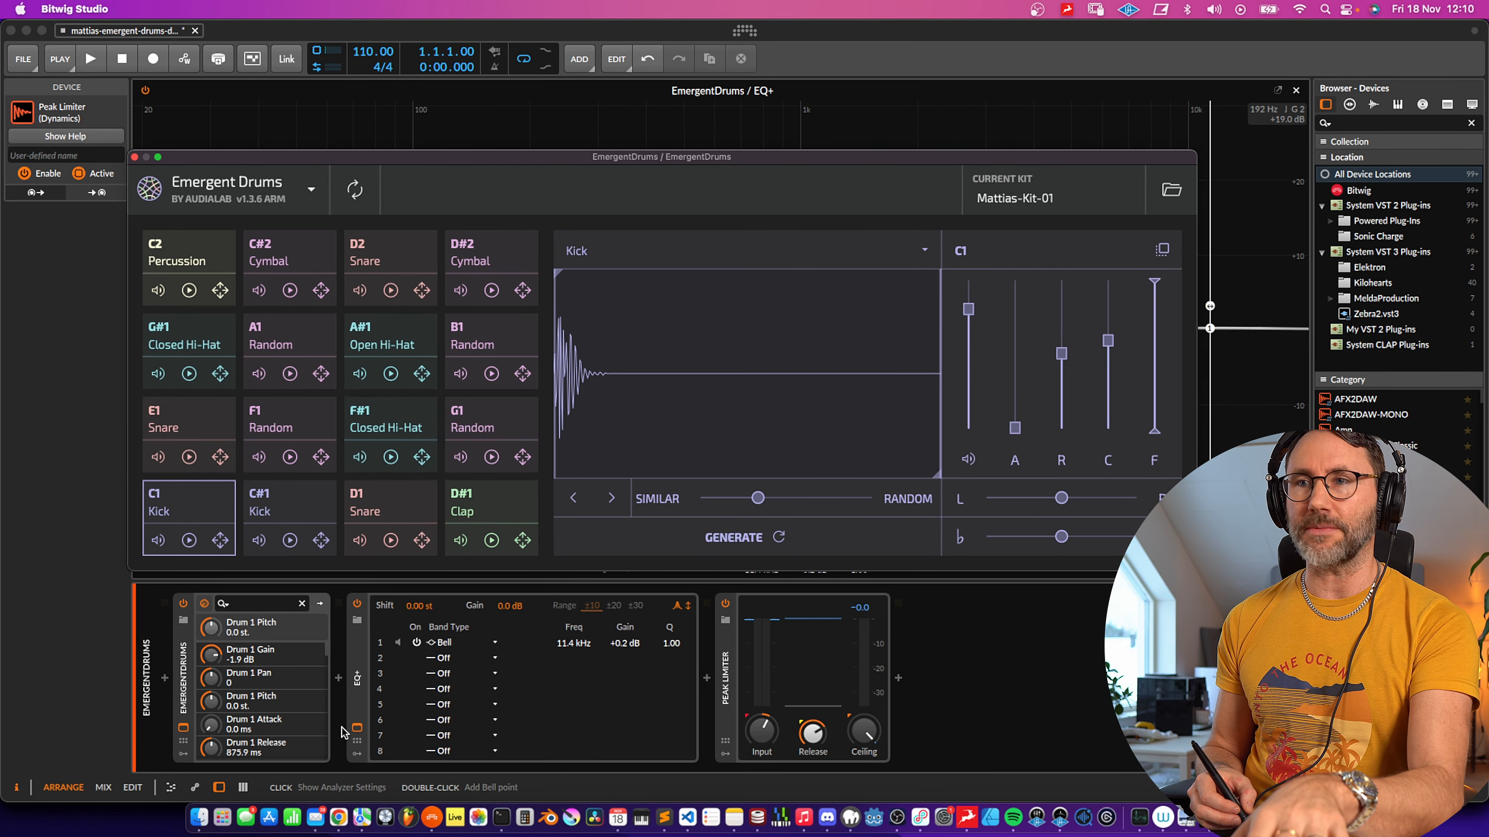
- Cut the kick's high end in EQ+ with two bell bands near 11 kHz, about -23 dB and -7 dB
{"action": "left_click", "coordinate": [356, 730]}
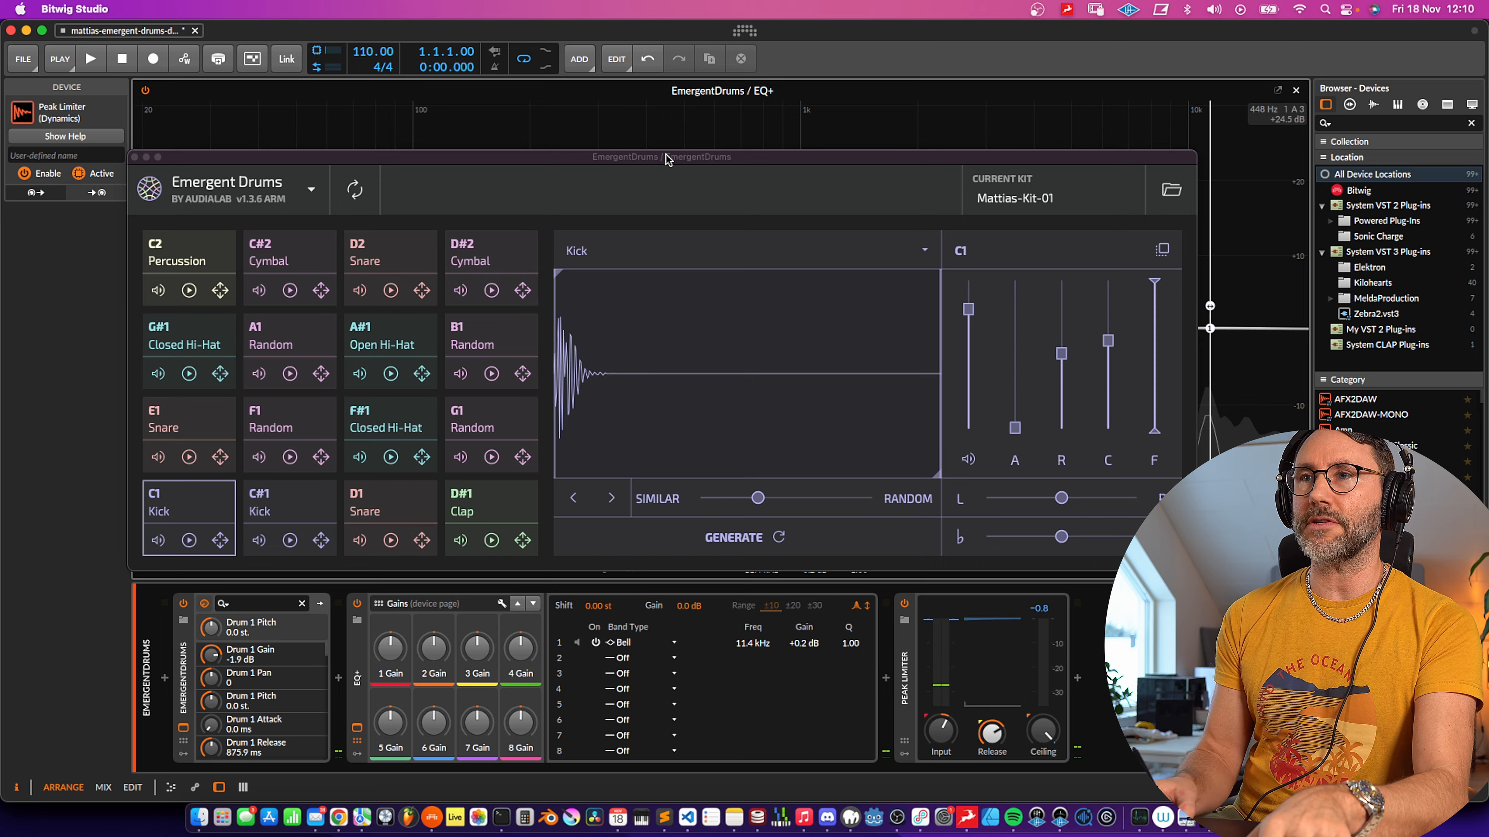
{"action": "left_click_drag", "start_coordinate": [666, 160], "coordinate": [688, 650]}
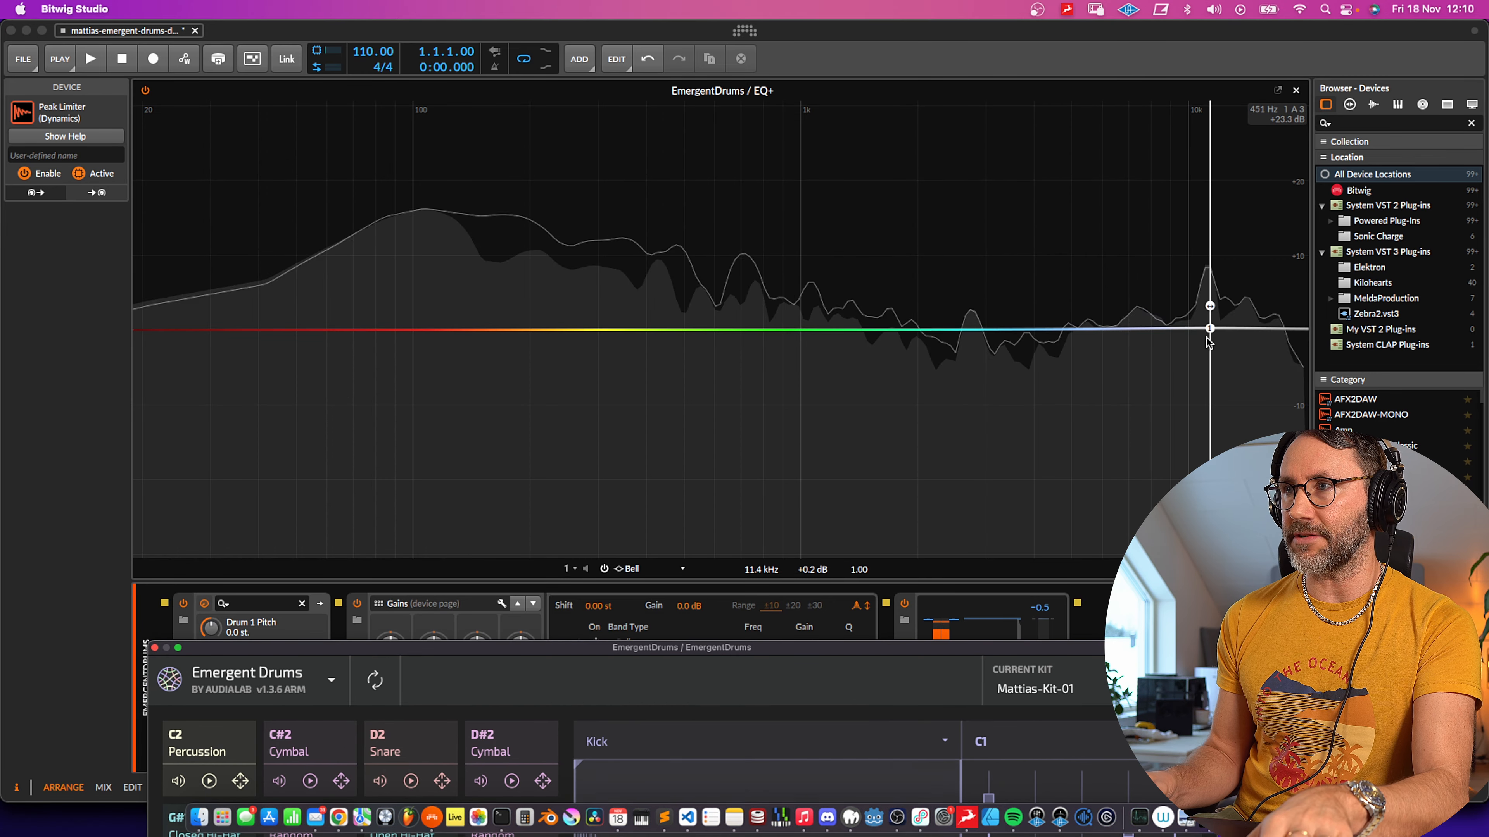
{"action": "mouse_move", "coordinate": [1207, 334]}
{"action": "left_mouse_down"}
{"action": "mouse_move", "coordinate": [1200, 505]}
{"action": "mouse_move", "coordinate": [1014, 485]}
{"action": "mouse_move", "coordinate": [972, 507]}
{"action": "mouse_move", "coordinate": [809, 472]}
{"action": "mouse_move", "coordinate": [1120, 481]}
{"action": "mouse_move", "coordinate": [1266, 503]}
{"action": "mouse_move", "coordinate": [1212, 511]}
{"action": "mouse_move", "coordinate": [1211, 233]}
{"action": "mouse_move", "coordinate": [1206, 394]}
{"action": "left_mouse_up"}
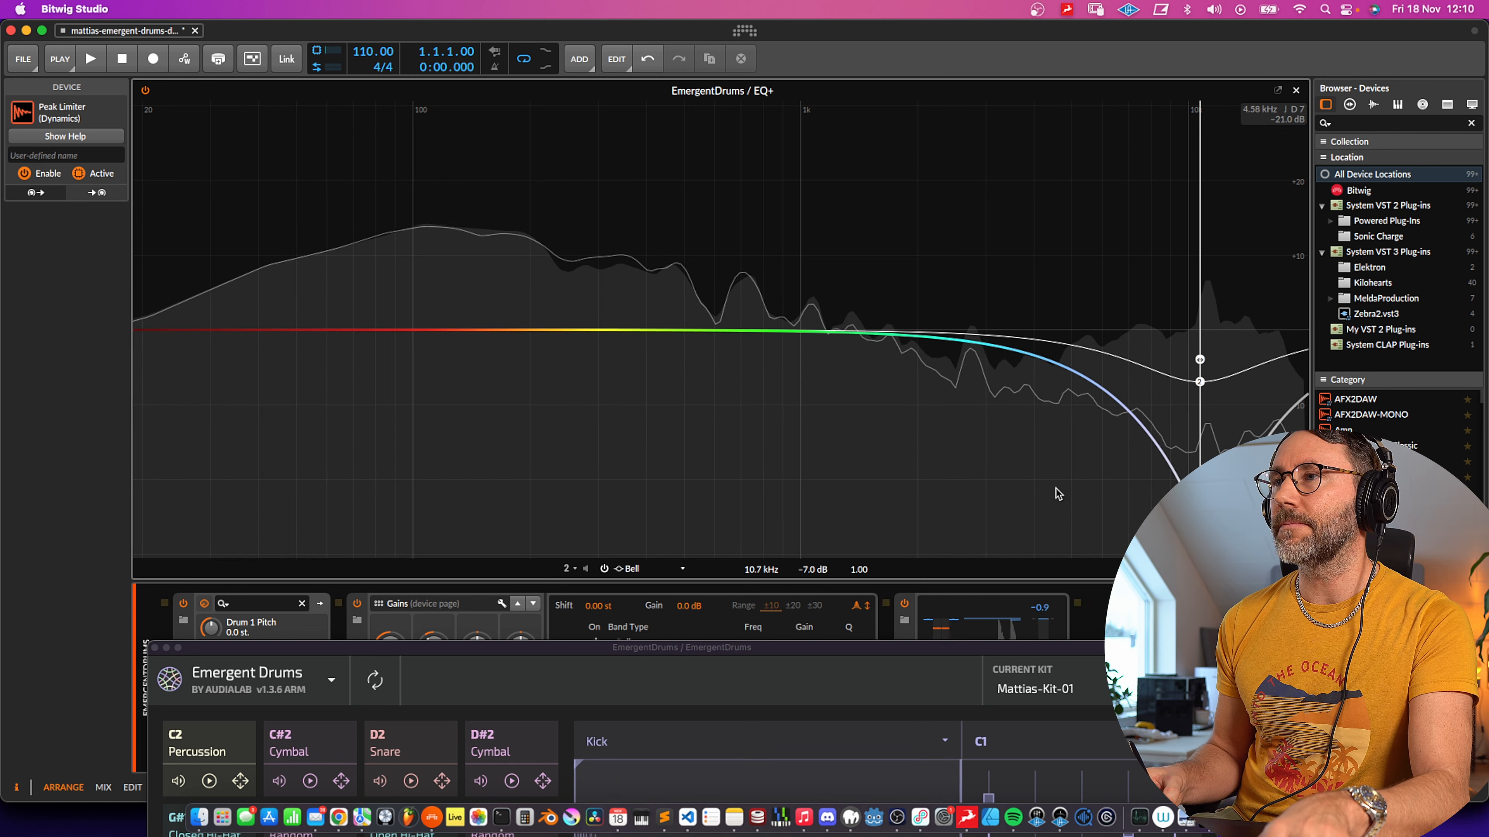
{"action": "left_click", "coordinate": [685, 714]}
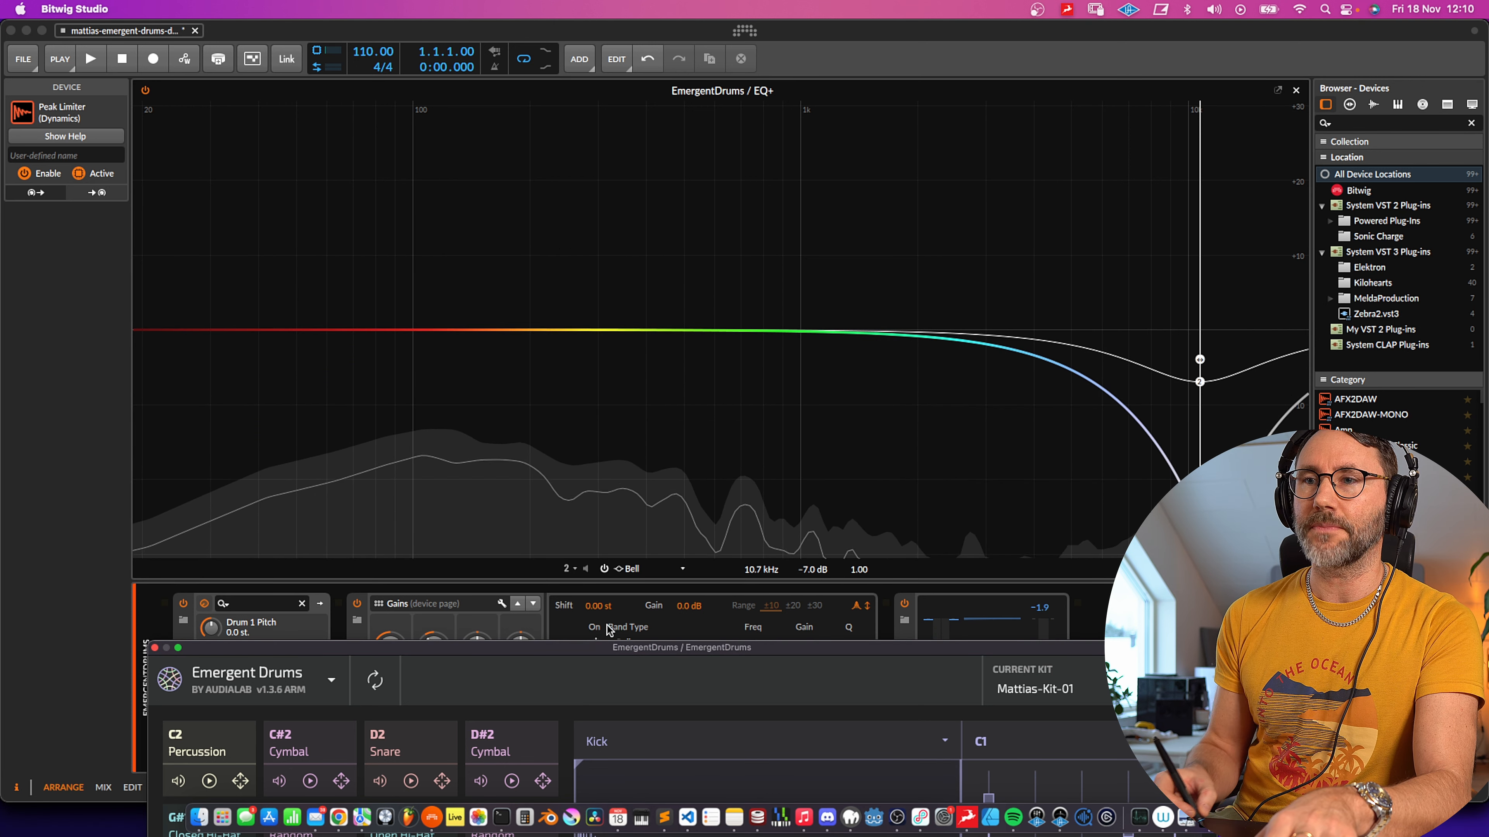
{"action": "left_click_drag", "start_coordinate": [592, 652], "coordinate": [583, 132]}
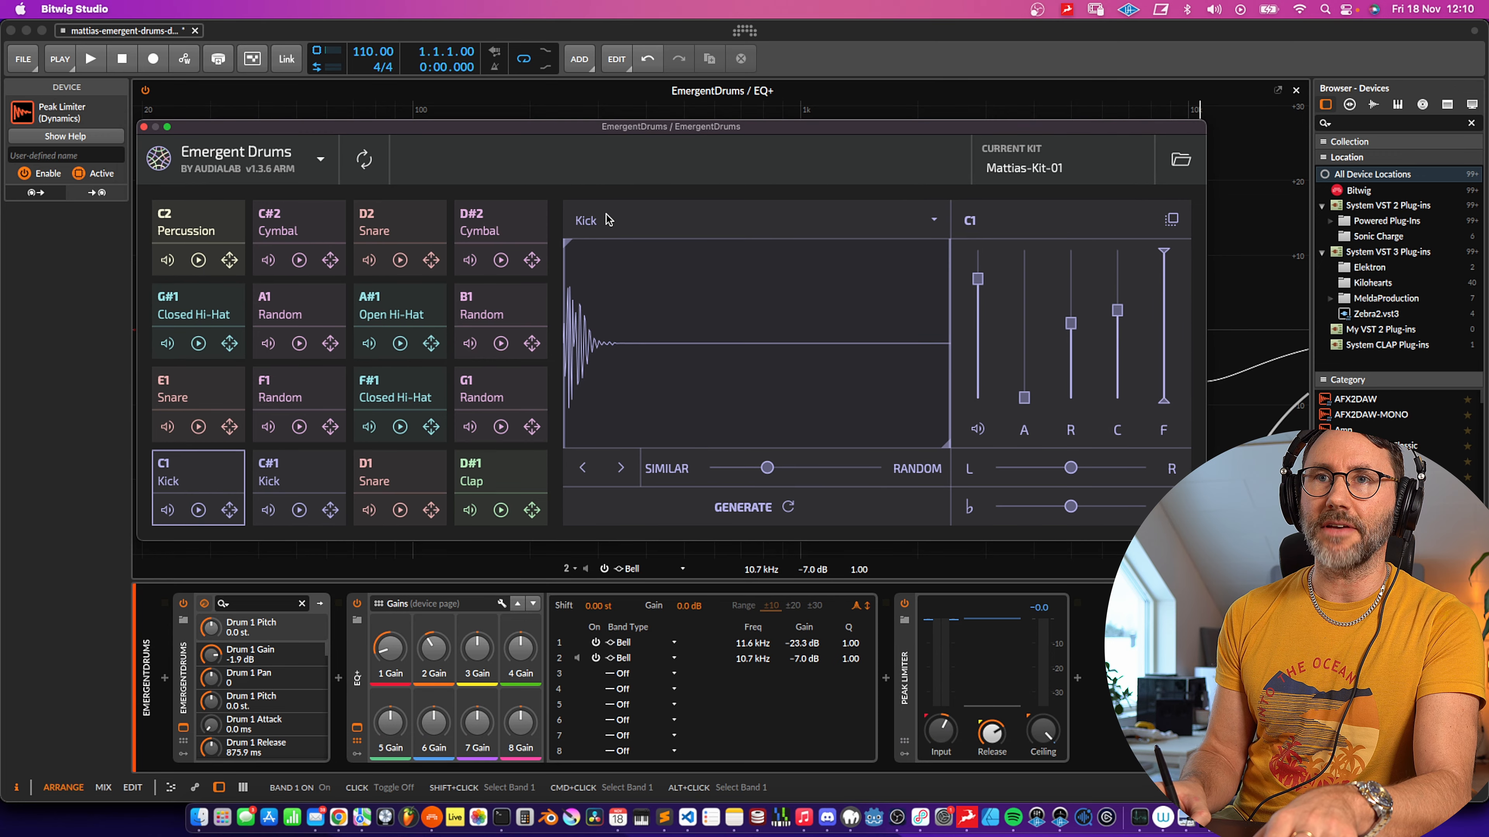
- Bypass EQ+ to compare, generate new sounds and audition the D#1 clap pad
{"action": "left_click", "coordinate": [357, 604]}
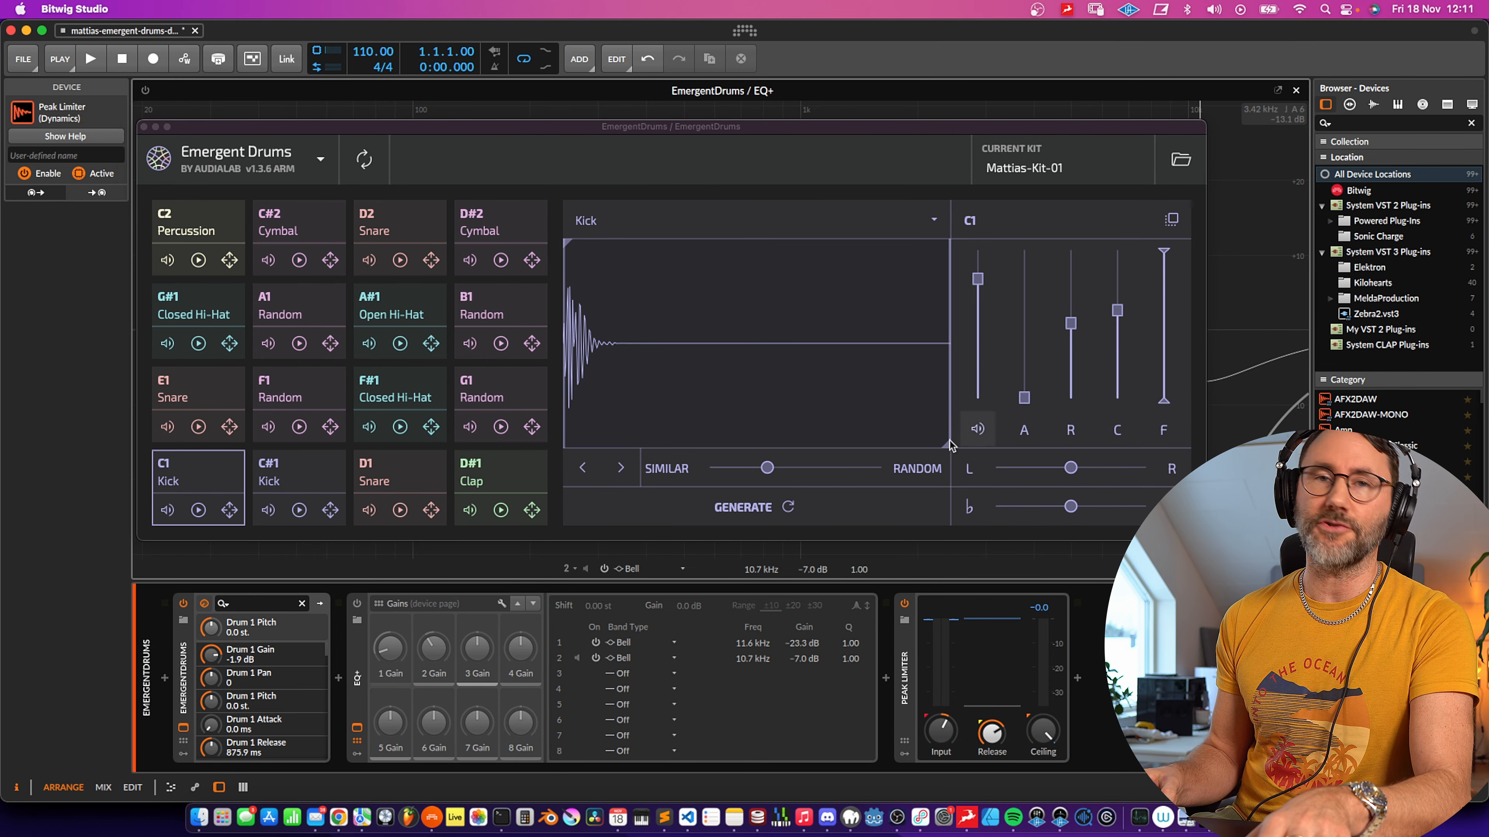
{"action": "left_click", "coordinate": [742, 507]}
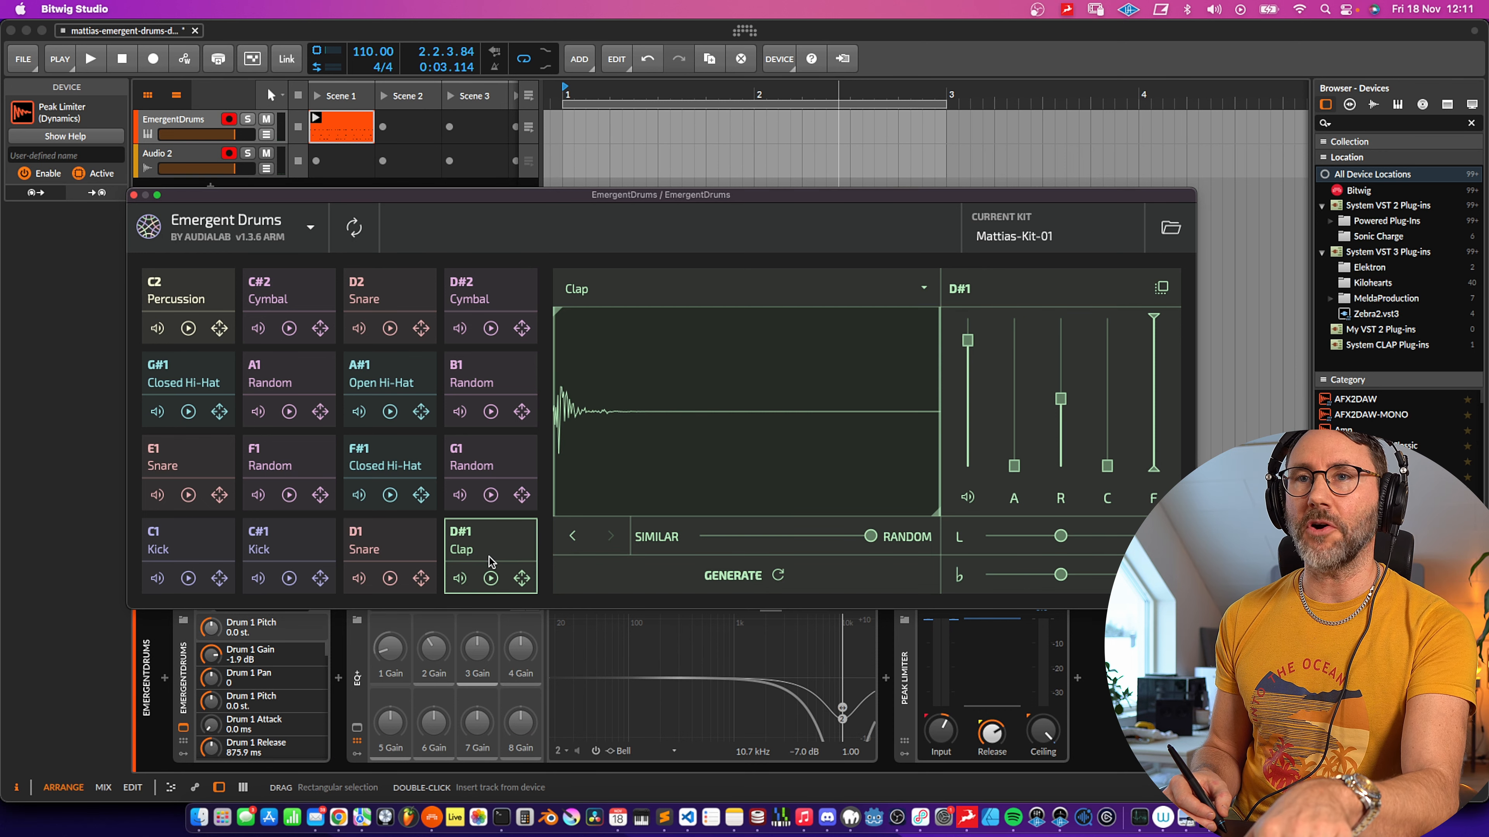
{"action": "left_click", "coordinate": [491, 565]}
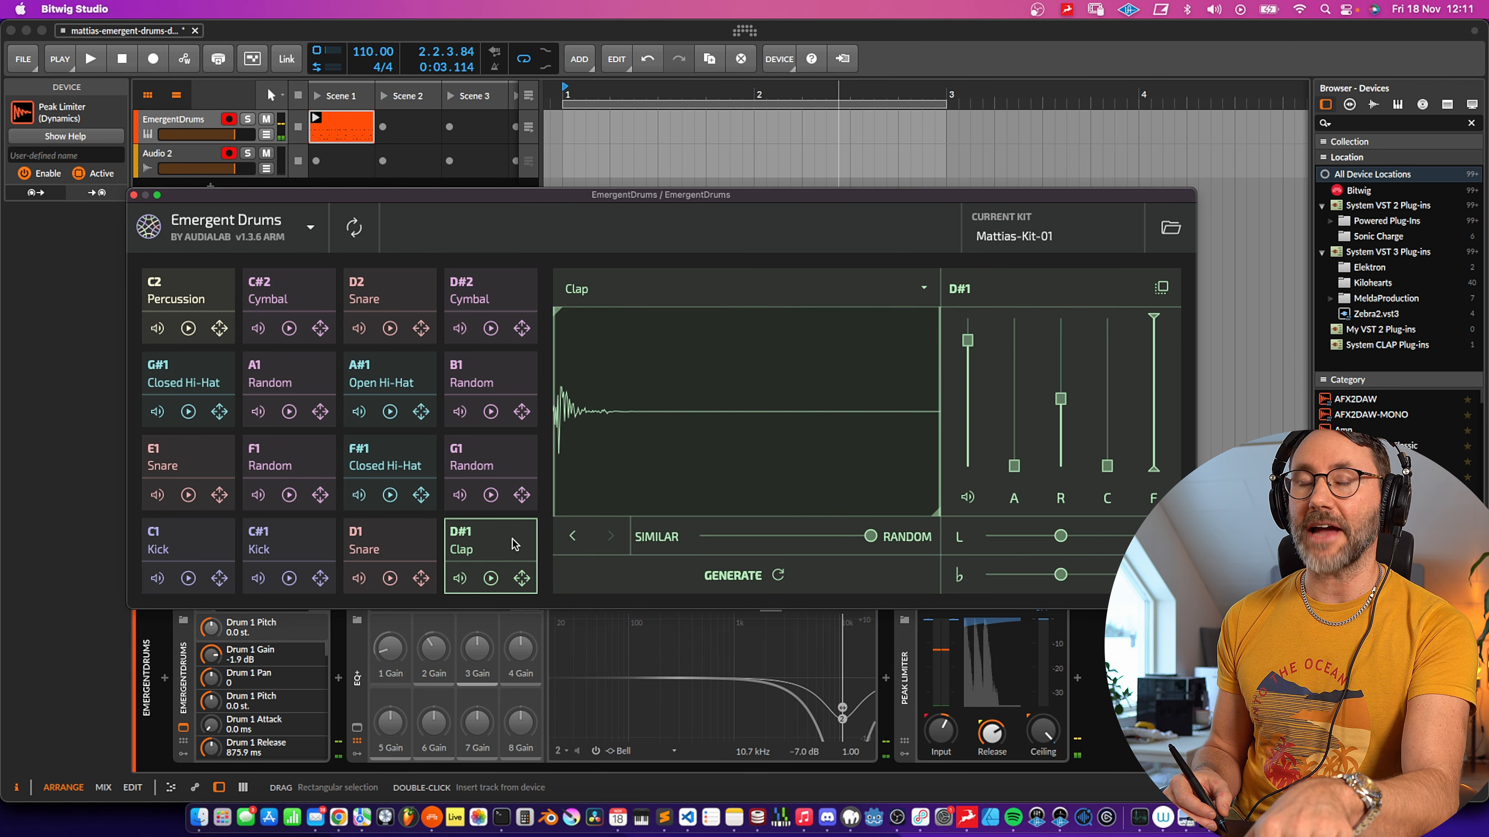
{"action": "left_click_drag", "start_coordinate": [764, 196], "coordinate": [785, 408]}
{"action": "left_click_drag", "start_coordinate": [1163, 490], "coordinate": [567, 216]}
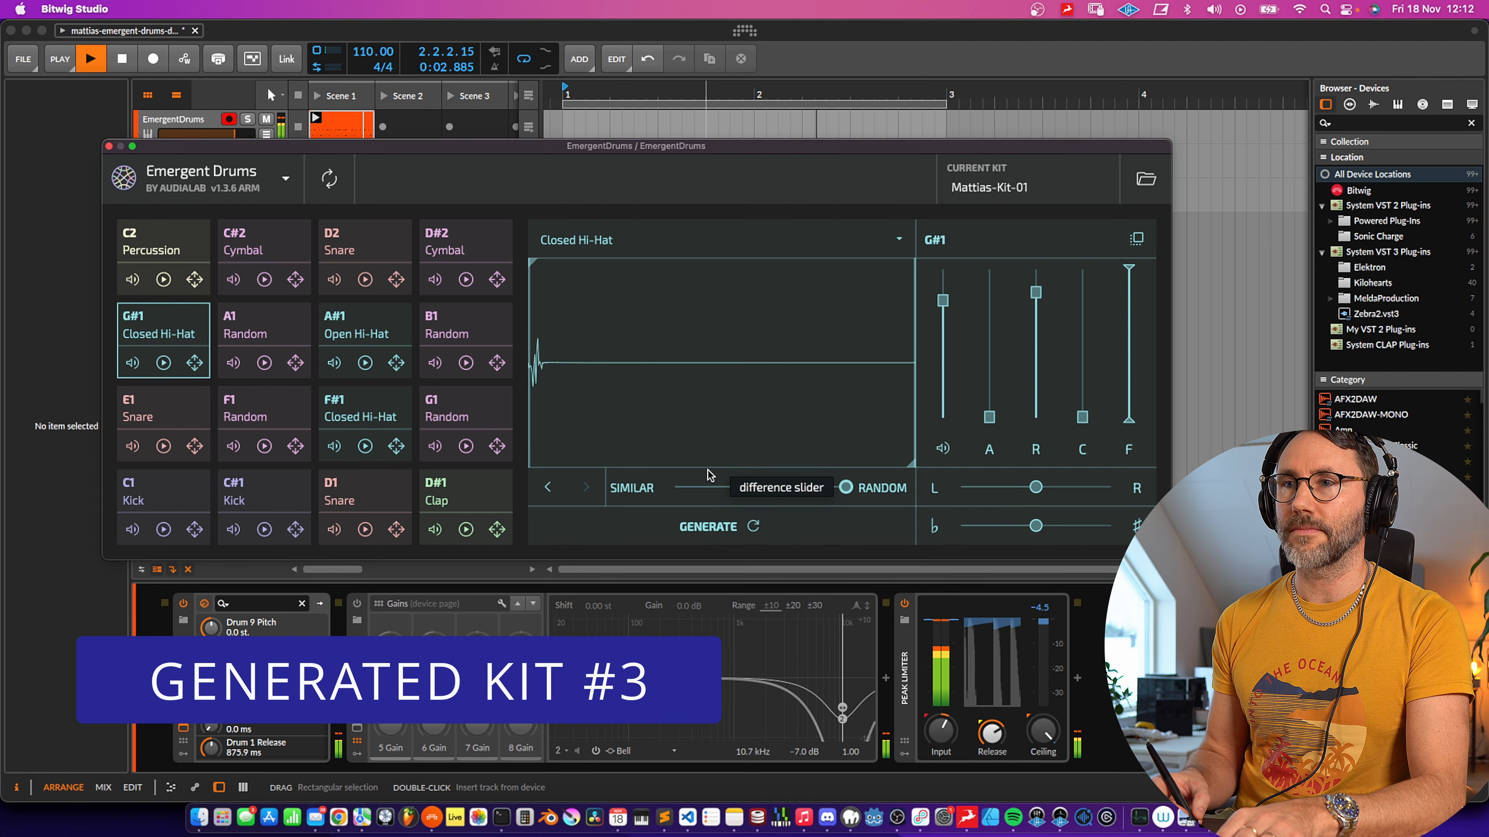
- Shorten the release of the G#1 closed hi-hat
{"action": "left_click_drag", "start_coordinate": [1035, 292], "coordinate": [1037, 372]}
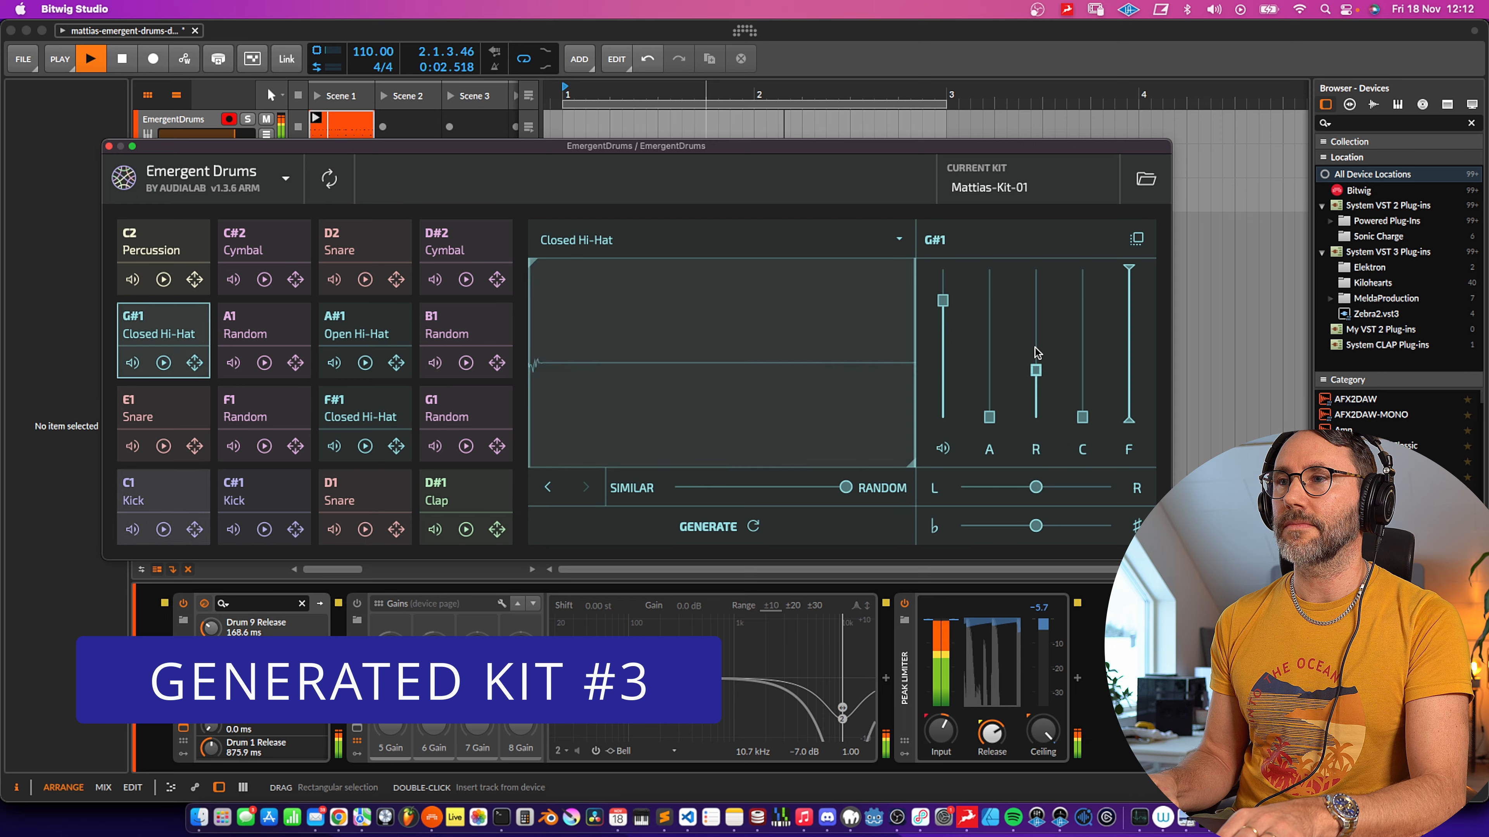